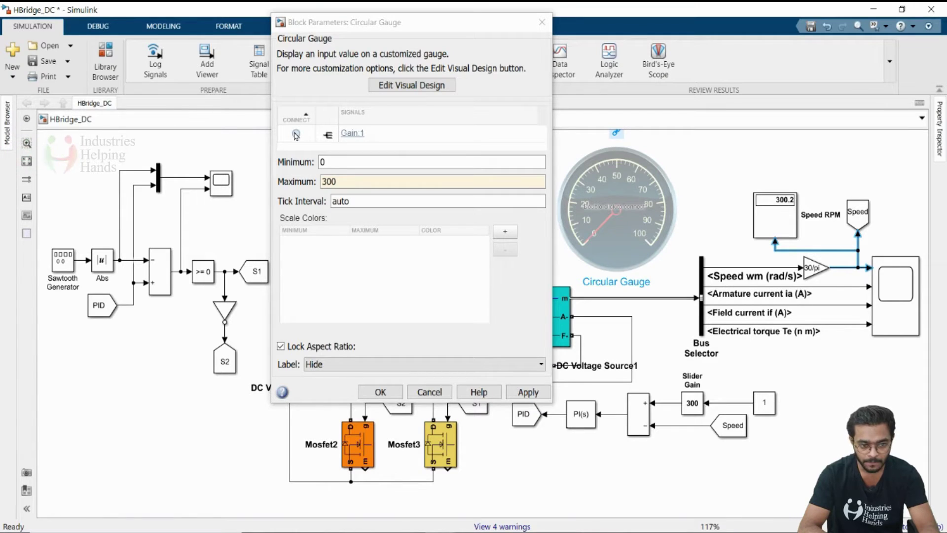
Step: Bind the Circular Gauge to the Gain 1 signal and apply its 0–300 scale
click(296, 134)
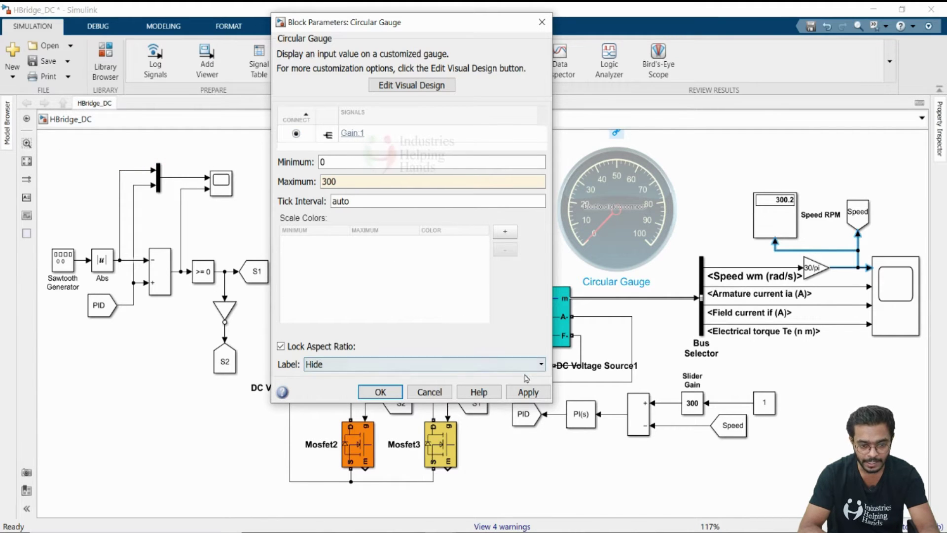
click(527, 392)
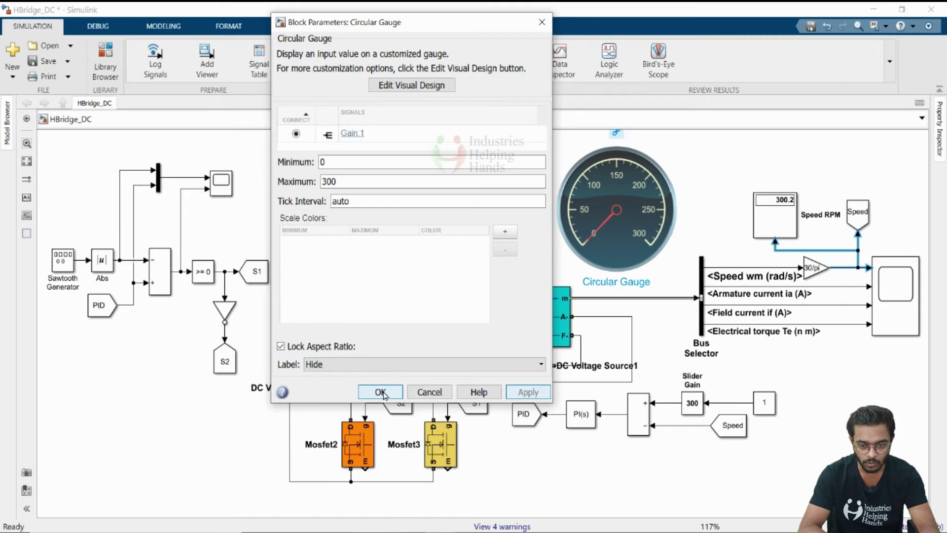
click(380, 392)
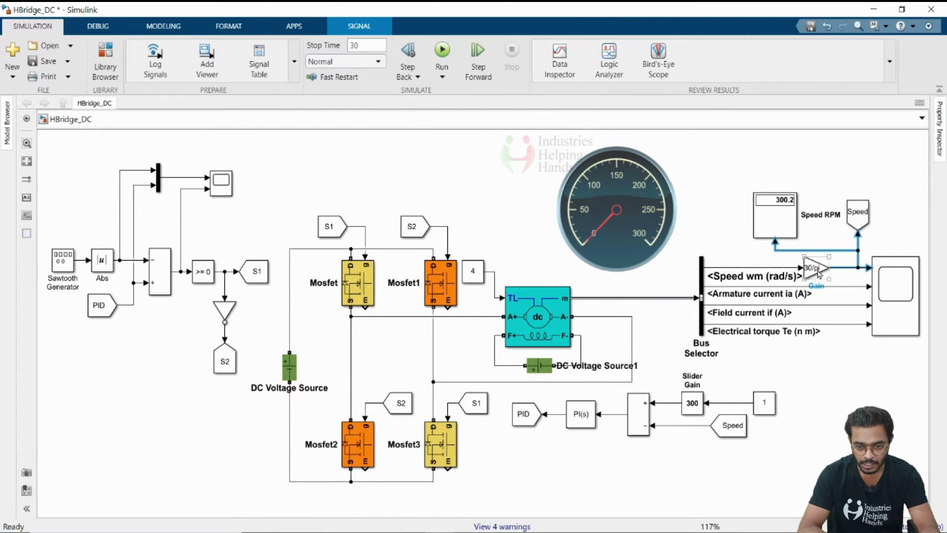
Step: Rename the 30/pi gain block to RPM and show the gauge's block name
double_click(816, 285)
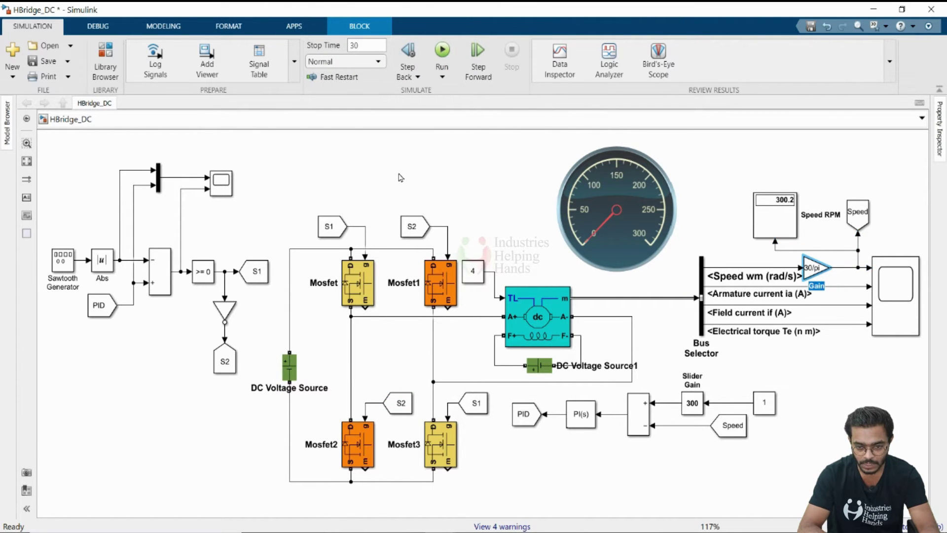
text(RPM)
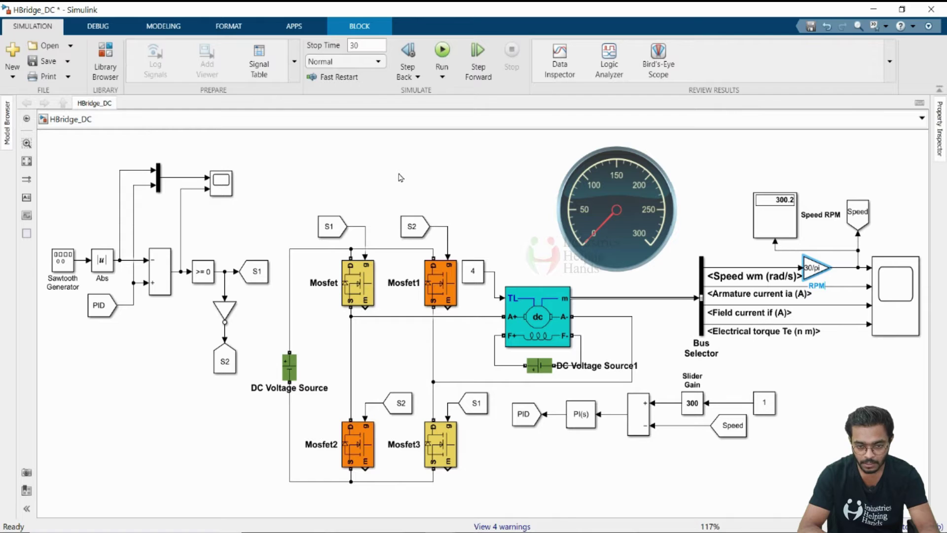
click(591, 175)
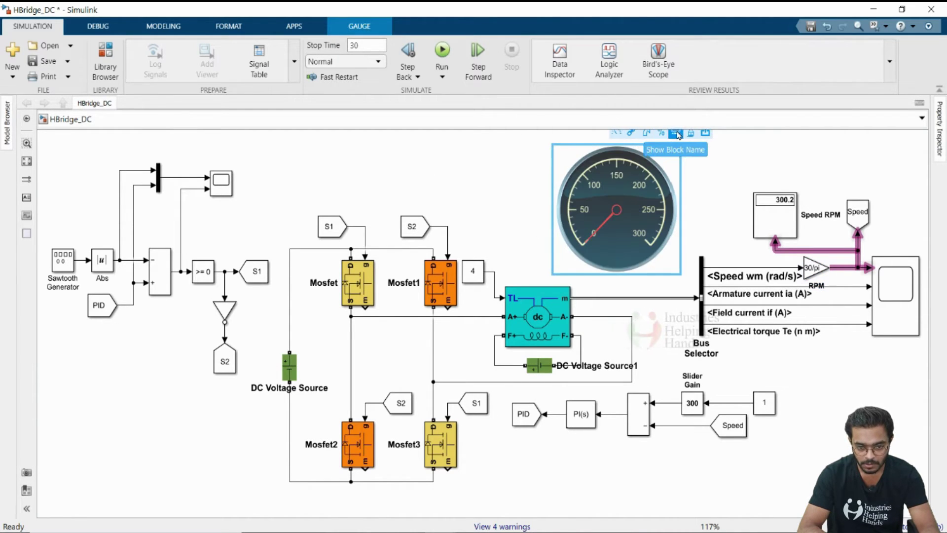
click(677, 135)
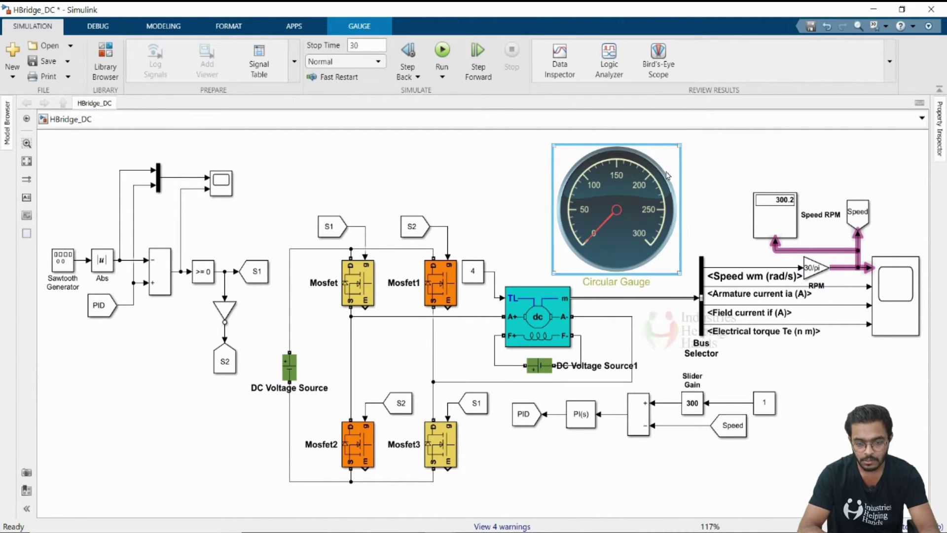
Step: Try renaming the gauge to RPM, which raises a duplicate-name error
double_click(624, 281)
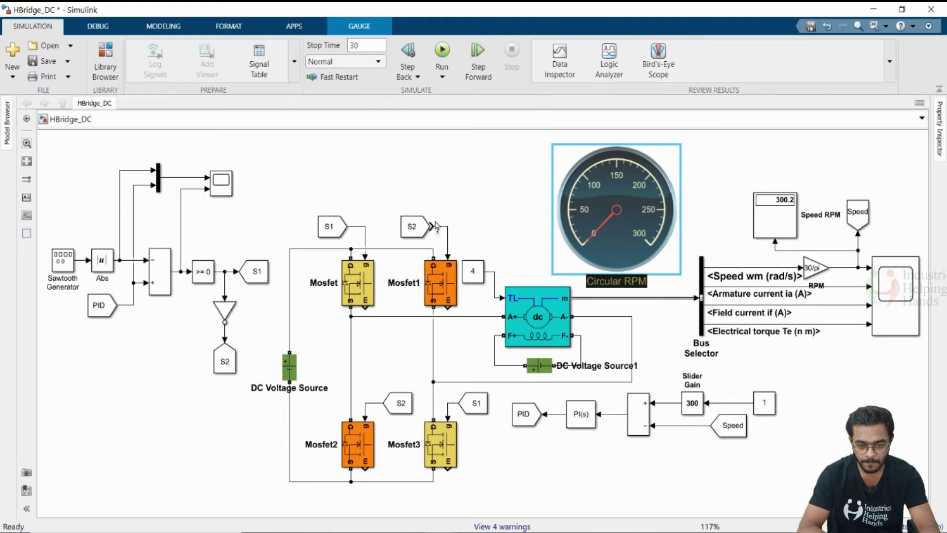
key(BackSpace)
key(BackSpace)
key(BackSpace)
key(BackSpace)
key(BackSpace)
key(BackSpace)
key(BackSpace)
key(BackSpace)
key(BackSpace)
key(BackSpace)
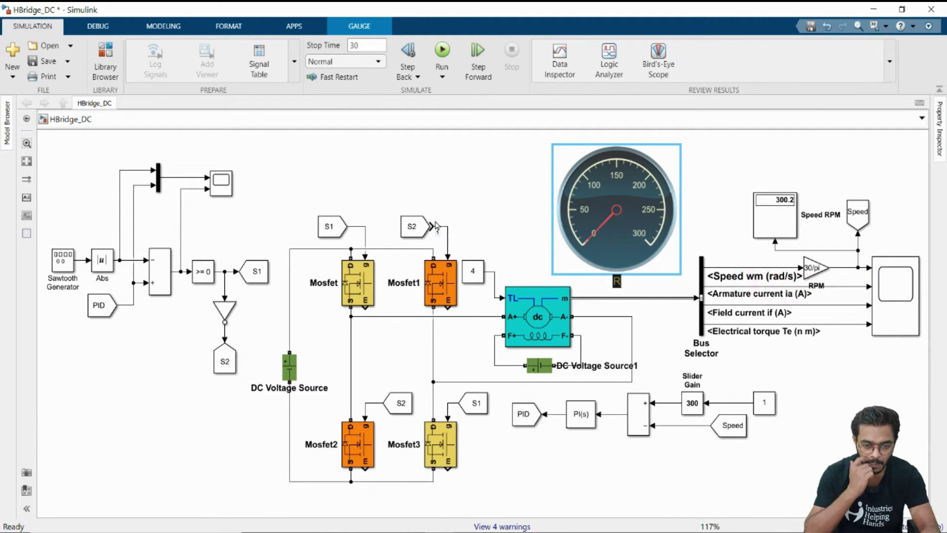
text(RPM)
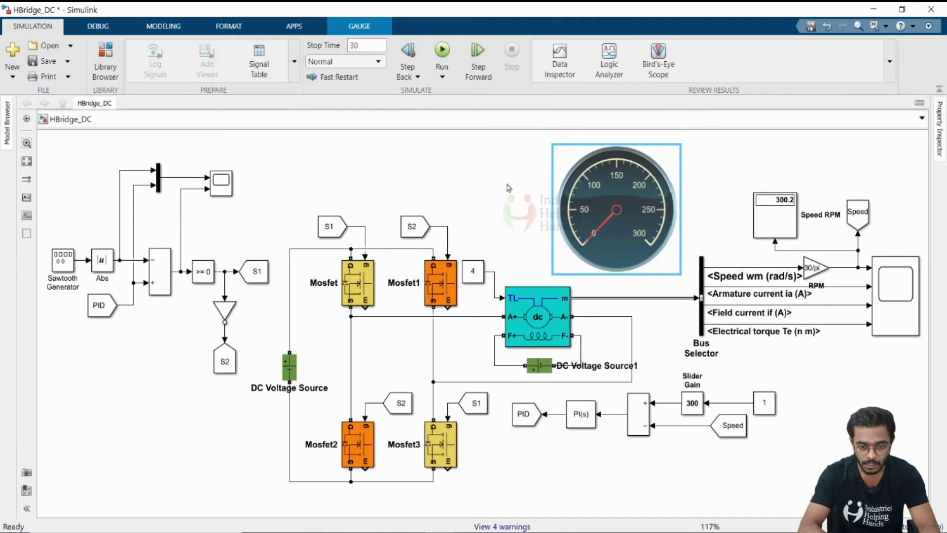
click(661, 243)
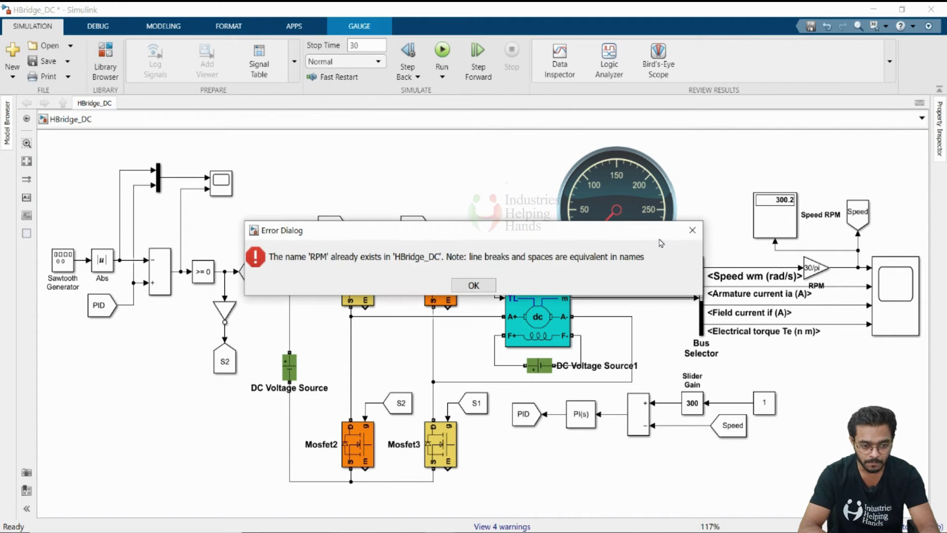
Step: Dismiss the error and try naming the gauge 'Speed RPM', which is also rejected
click(692, 230)
double_click(629, 280)
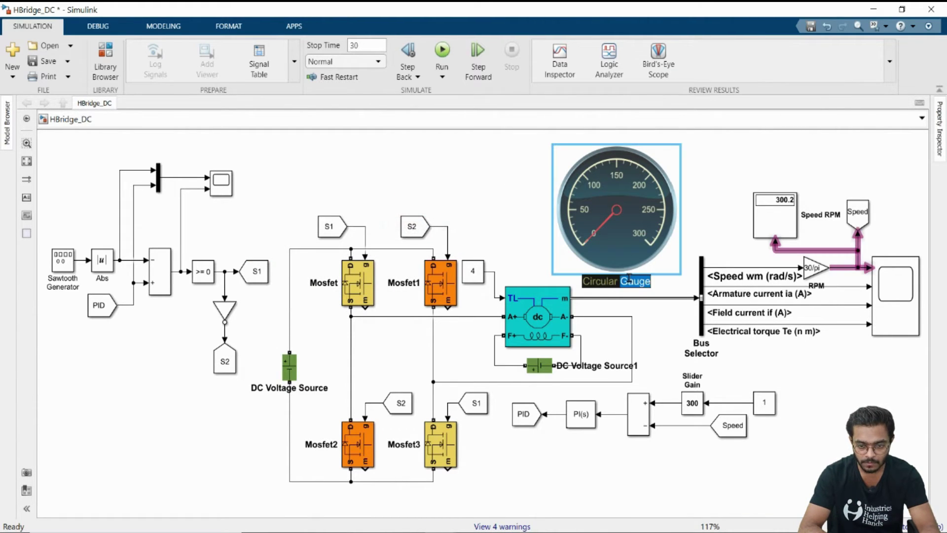
text(S)
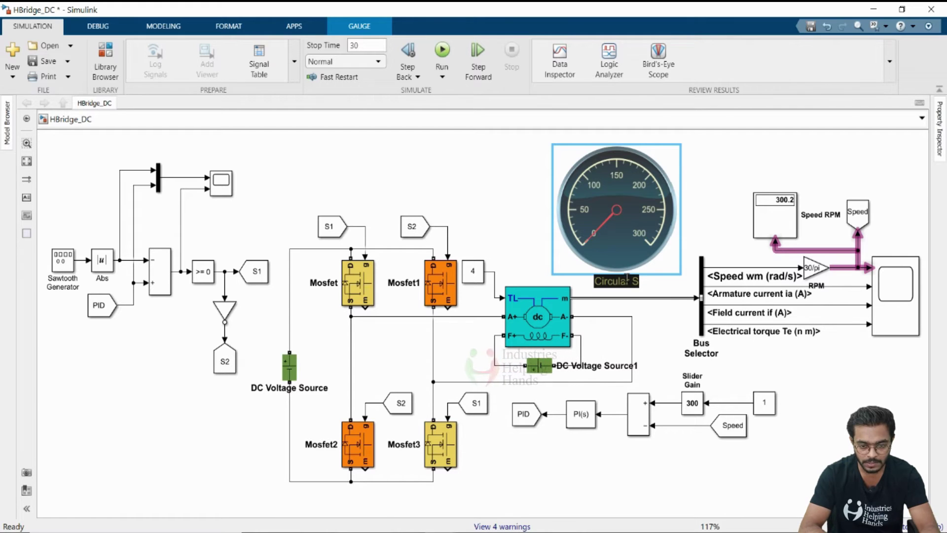
key(BackSpace)
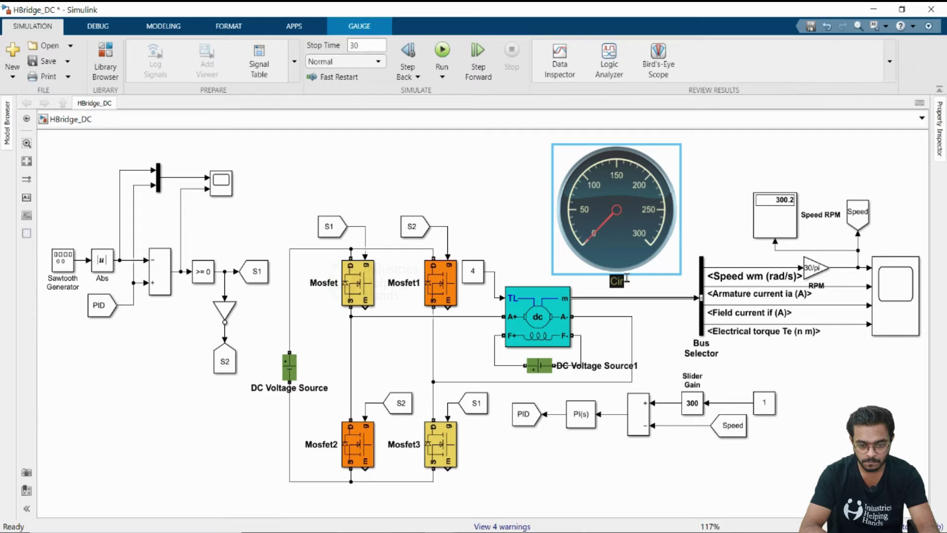
text(peed)
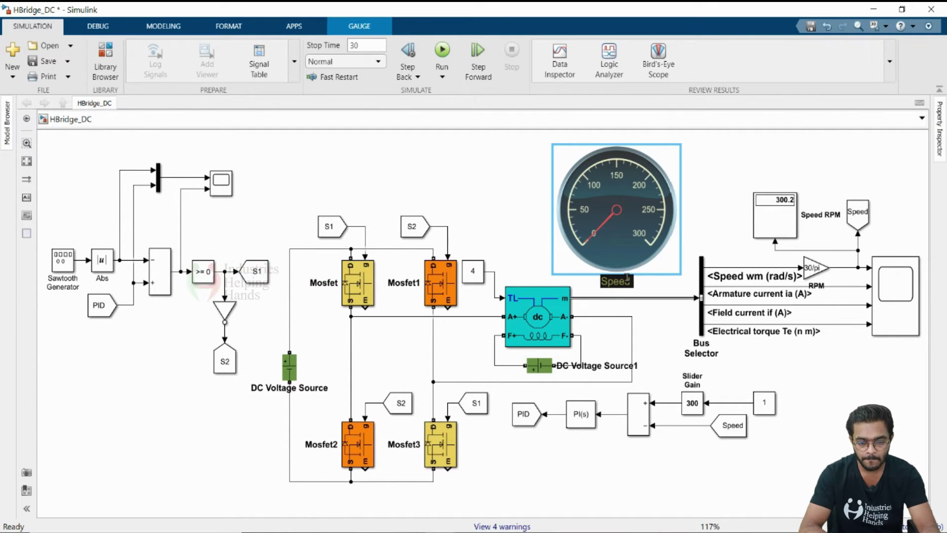
text( RPM)
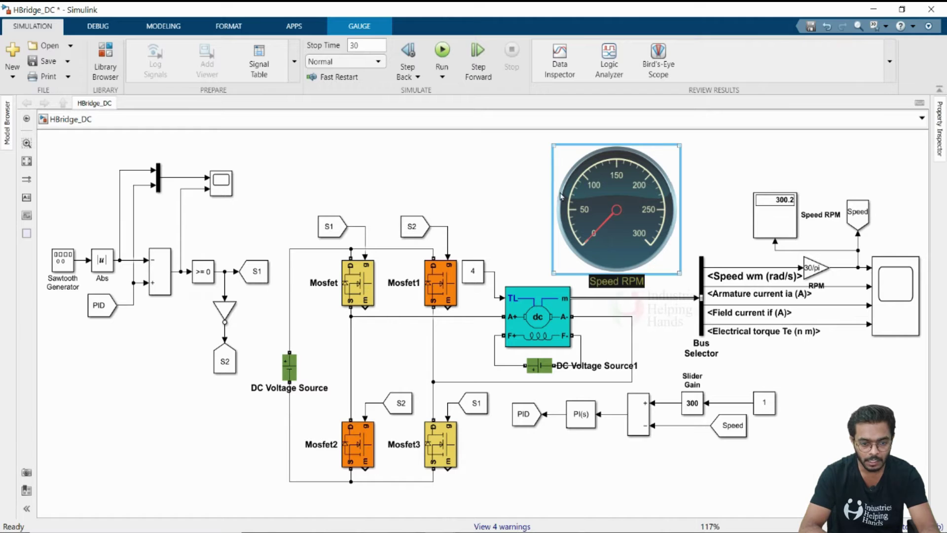
click(560, 196)
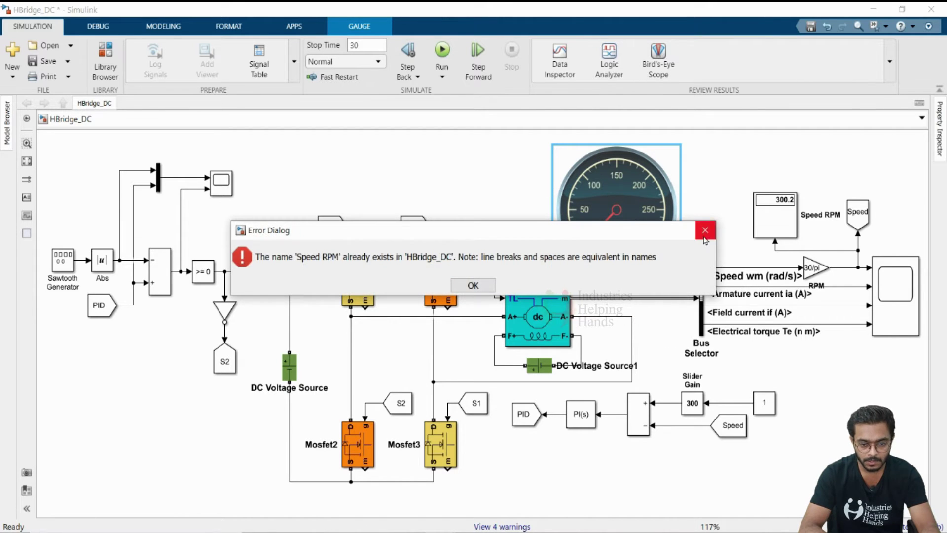
click(705, 231)
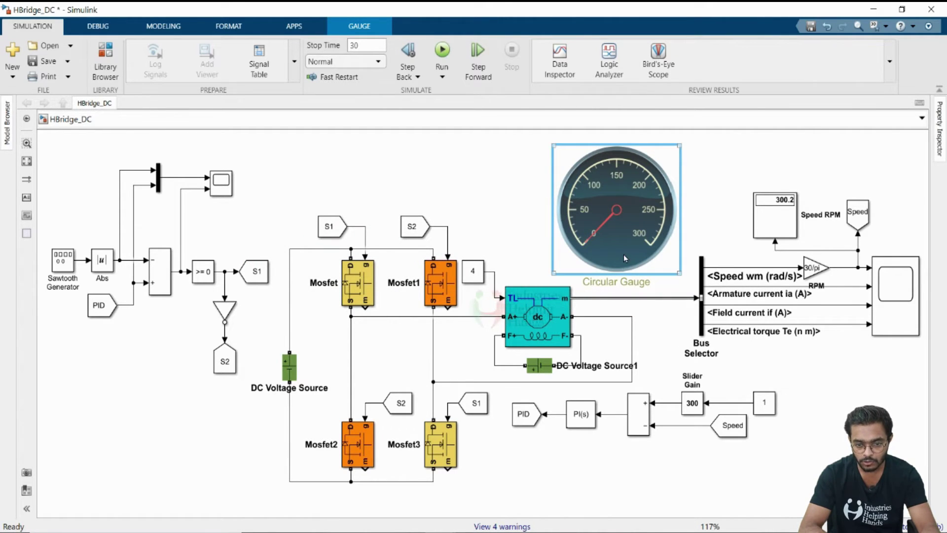
Step: Abandon the gauge rename, leaving it labelled Circular Gauge
click(468, 207)
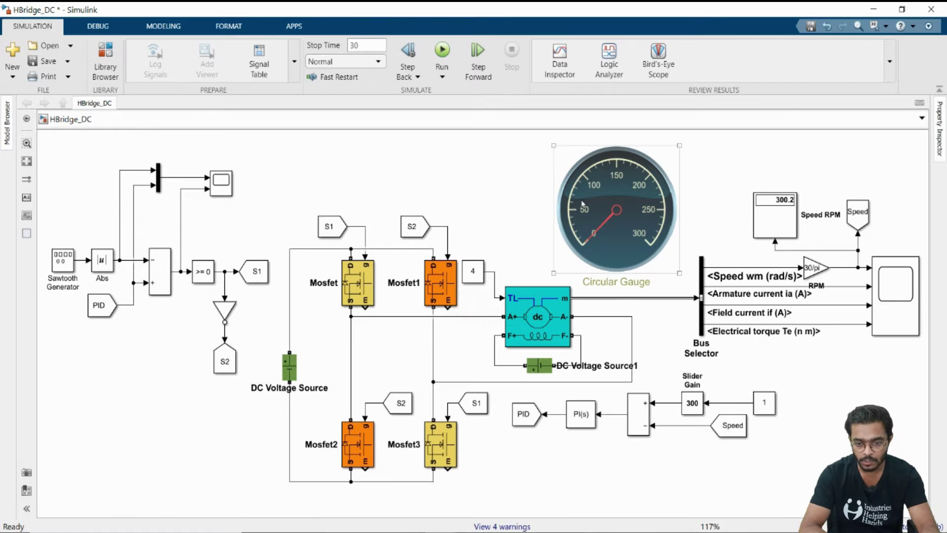
click(611, 278)
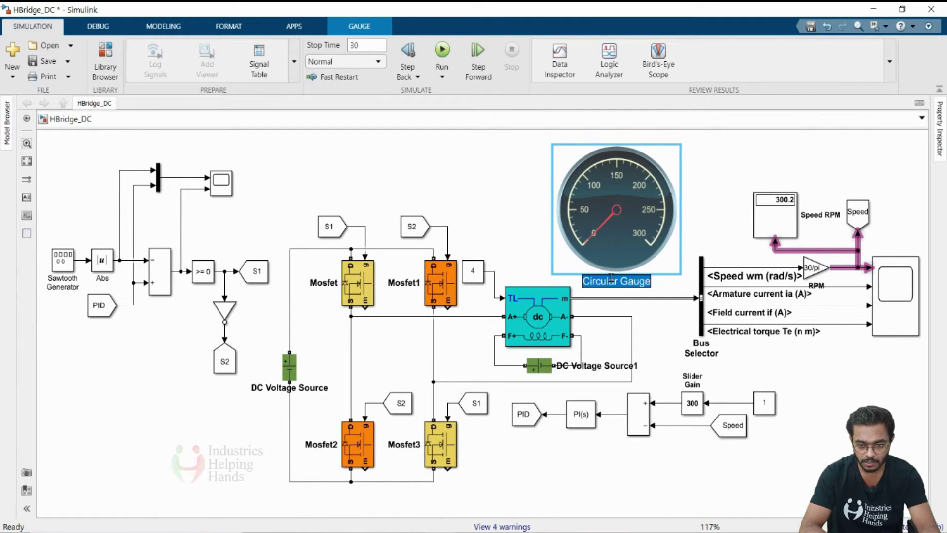
key(BackSpace)
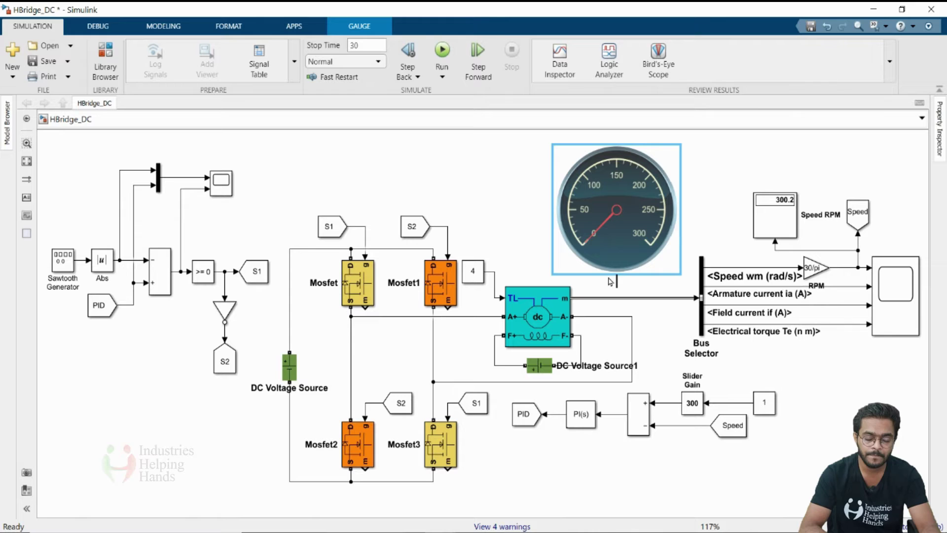
click(614, 207)
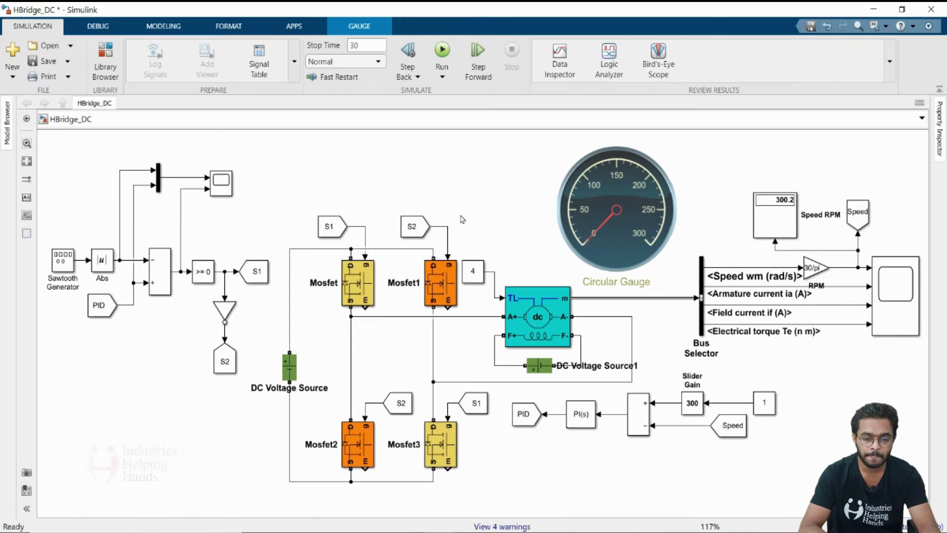
click(614, 207)
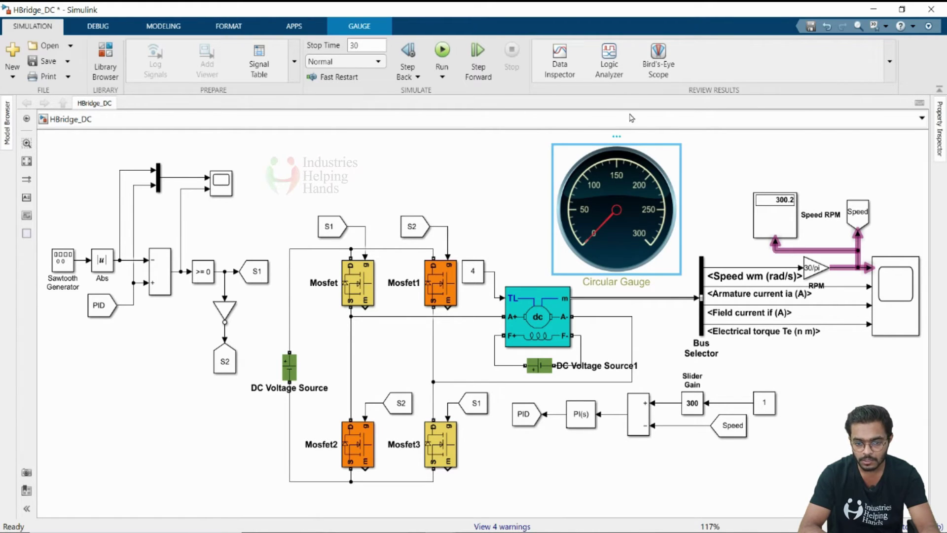
mouse_move(616, 136)
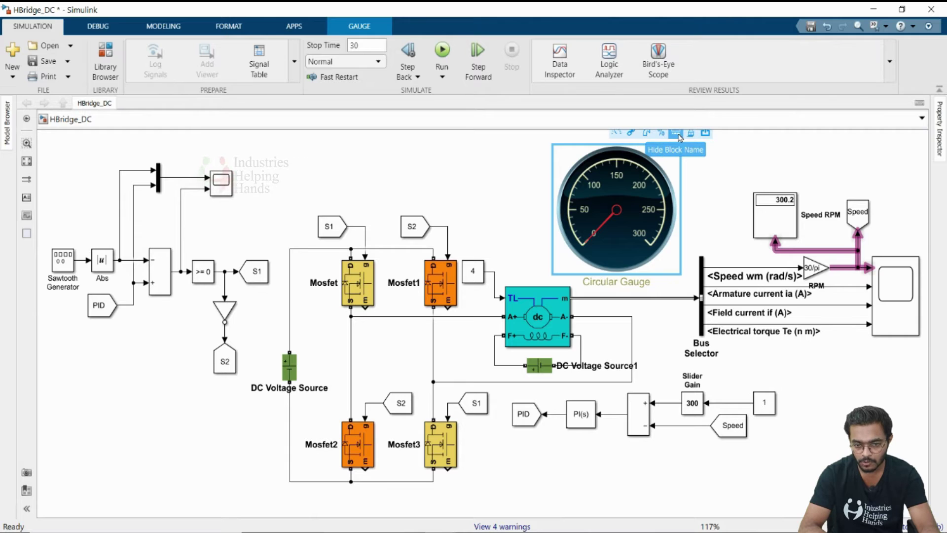
click(636, 209)
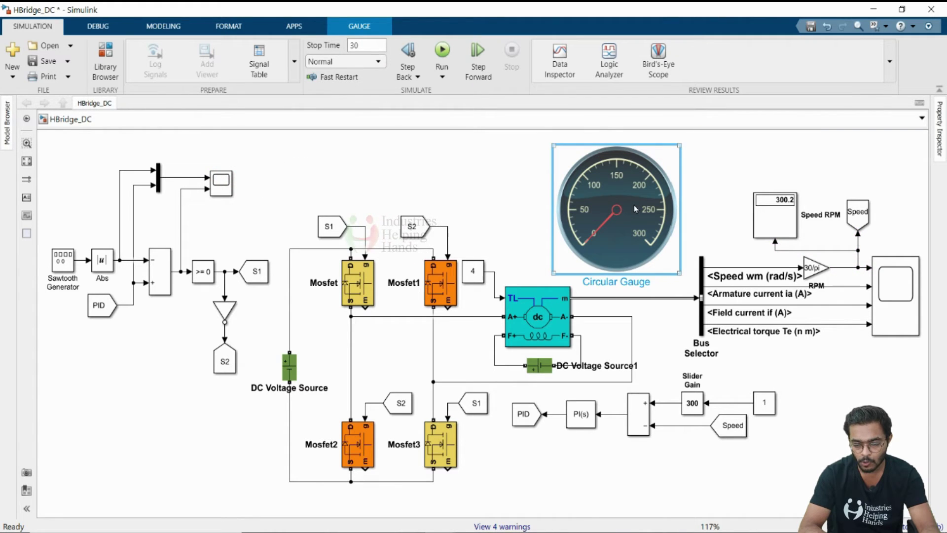
click(484, 205)
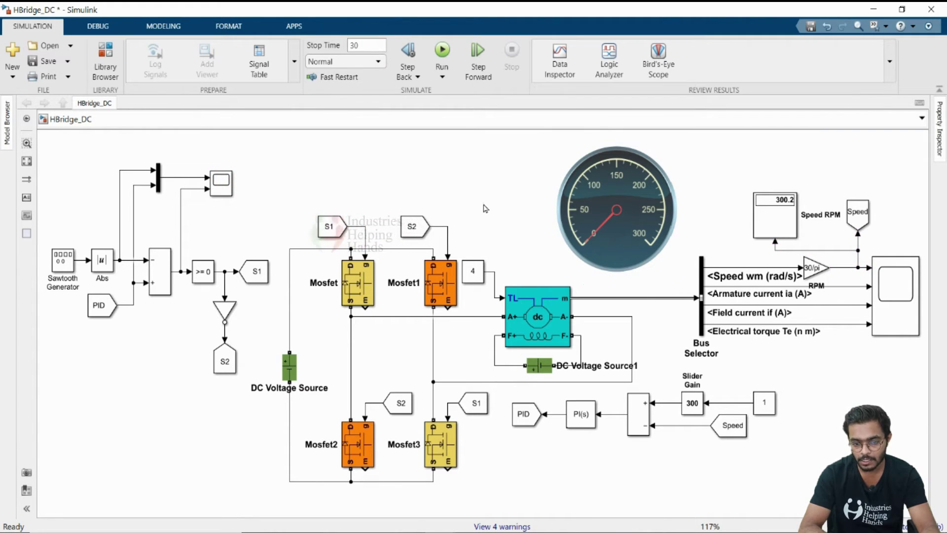
Step: Run the simulation, then review the DC Machine block's electrical and advanced parameters
click(442, 49)
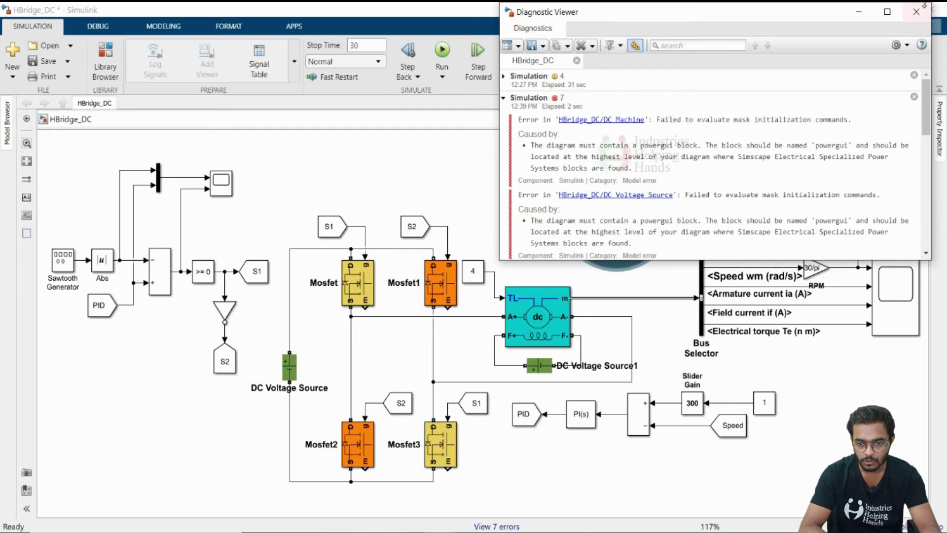
click(610, 124)
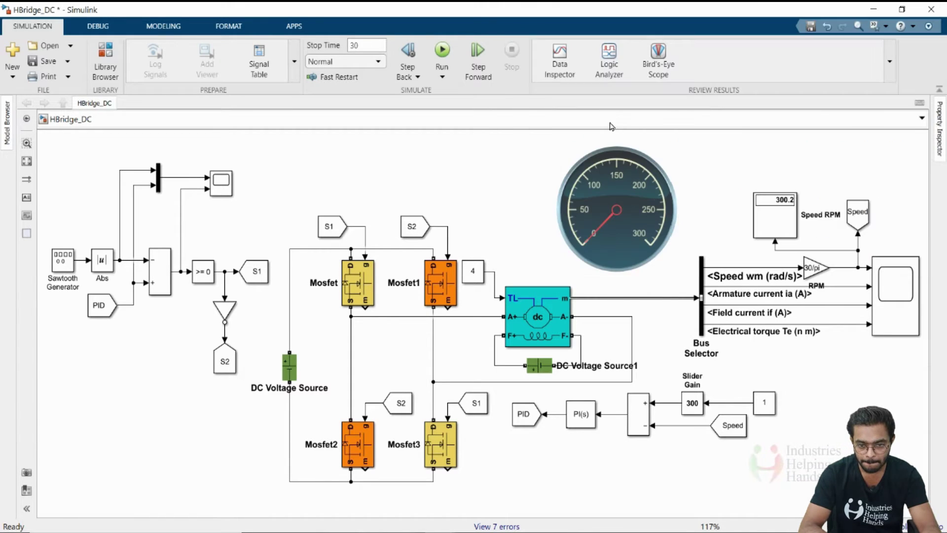
double_click(544, 317)
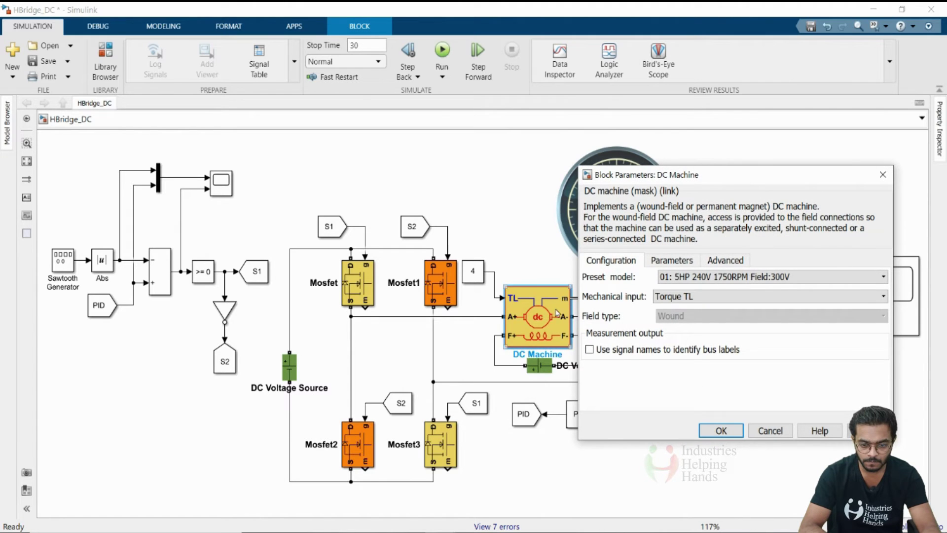
drag(821, 180, 526, 192)
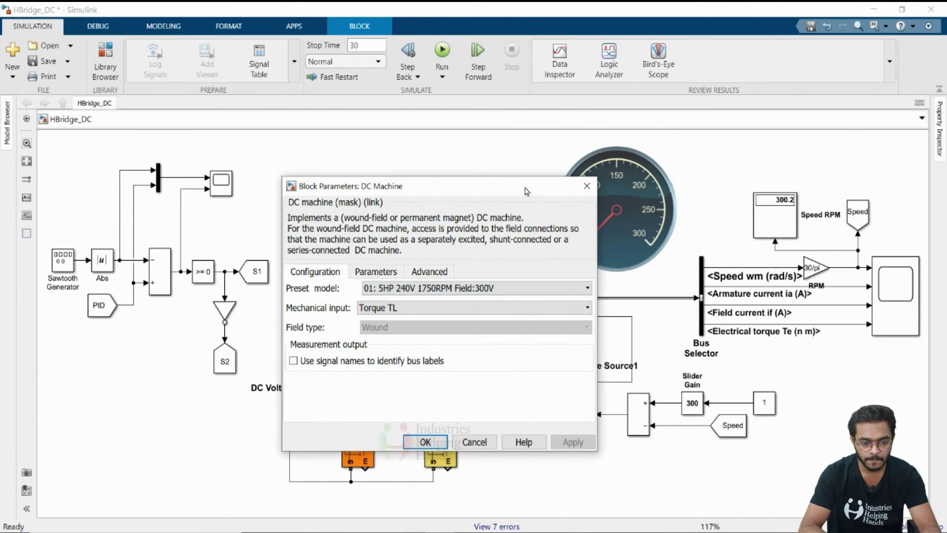
click(373, 274)
click(425, 273)
click(318, 272)
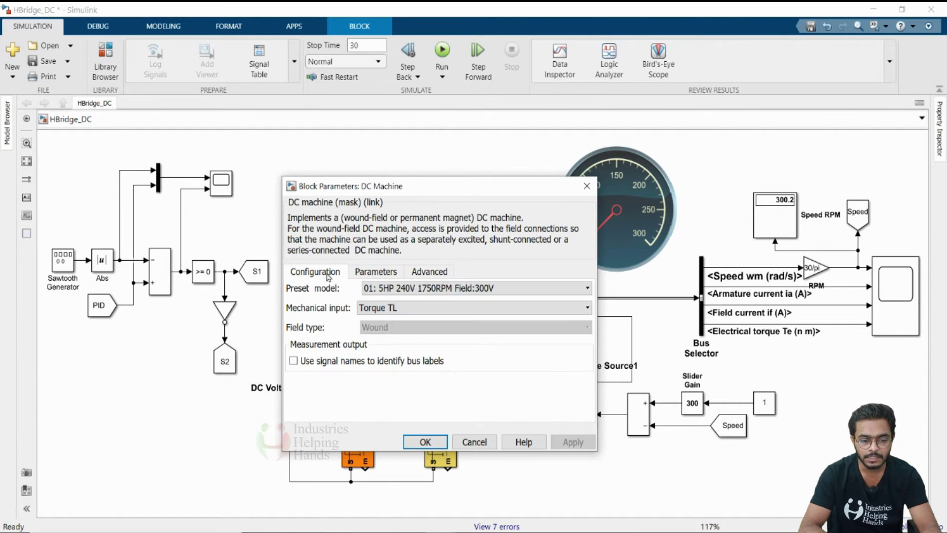
click(426, 441)
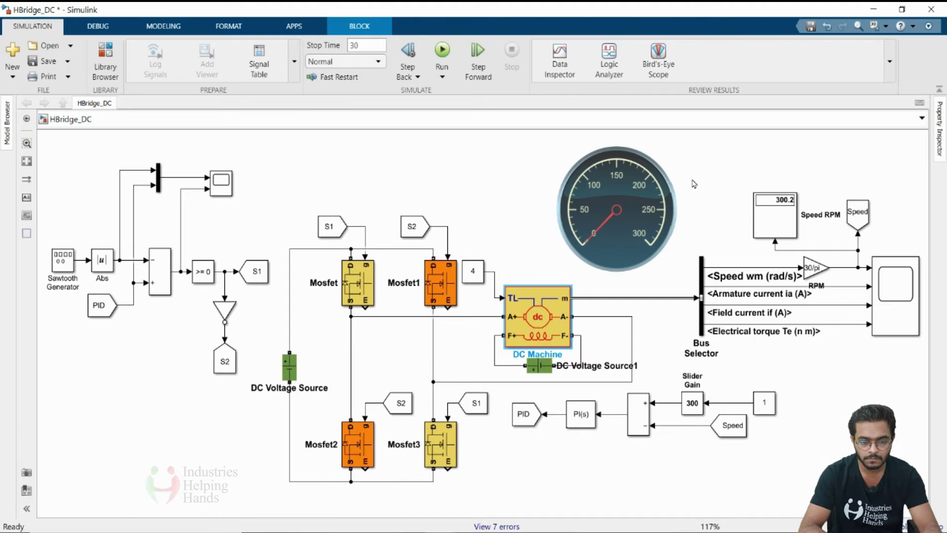
Step: Review the simulation errors and Quick Insert the missing powergui block
click(491, 527)
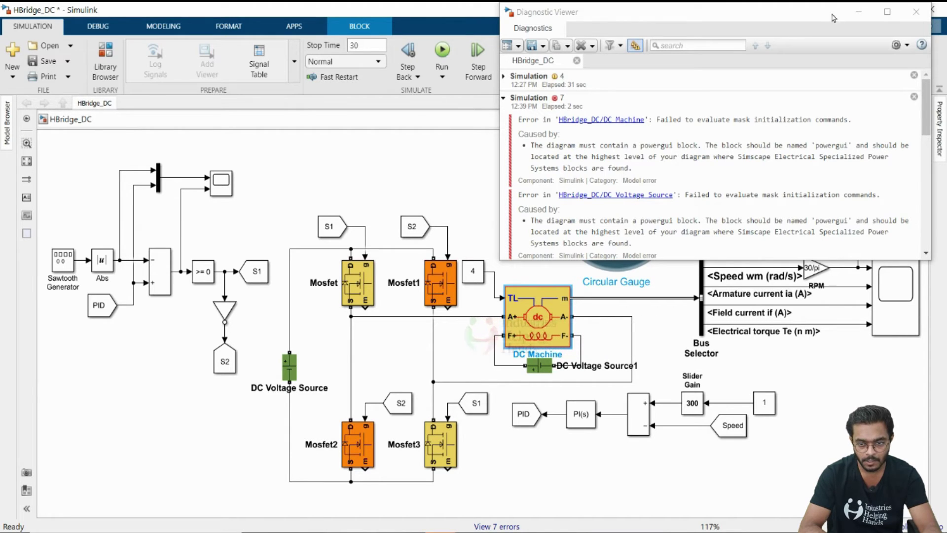
click(914, 10)
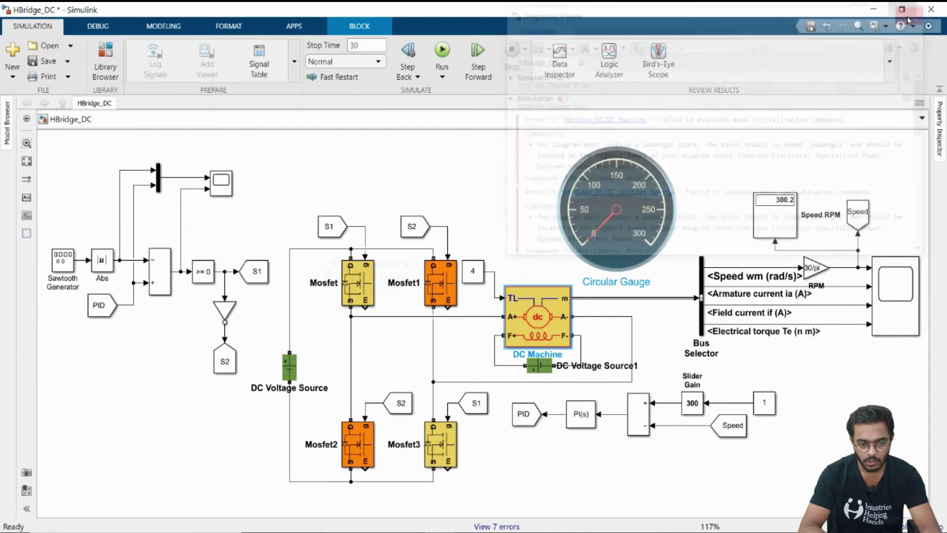
double_click(451, 185)
text(po)
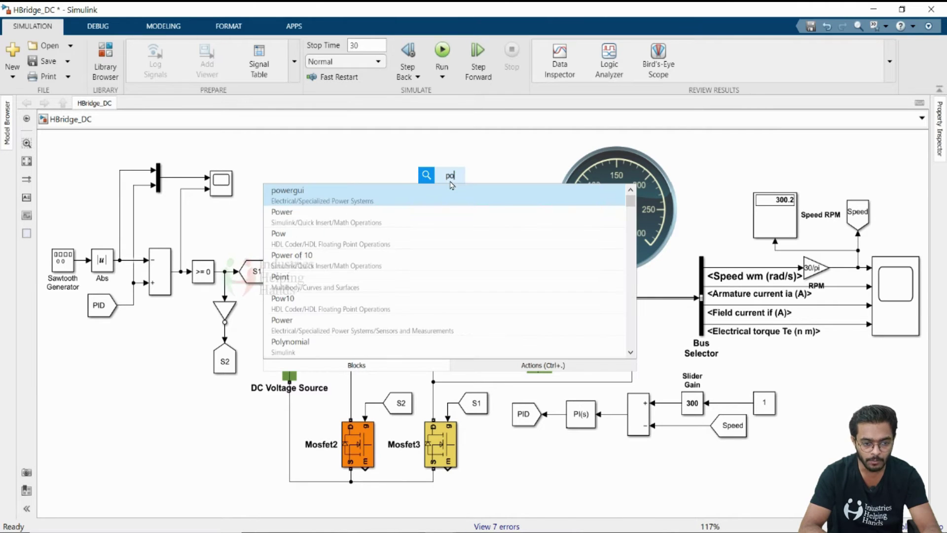
text(wer)
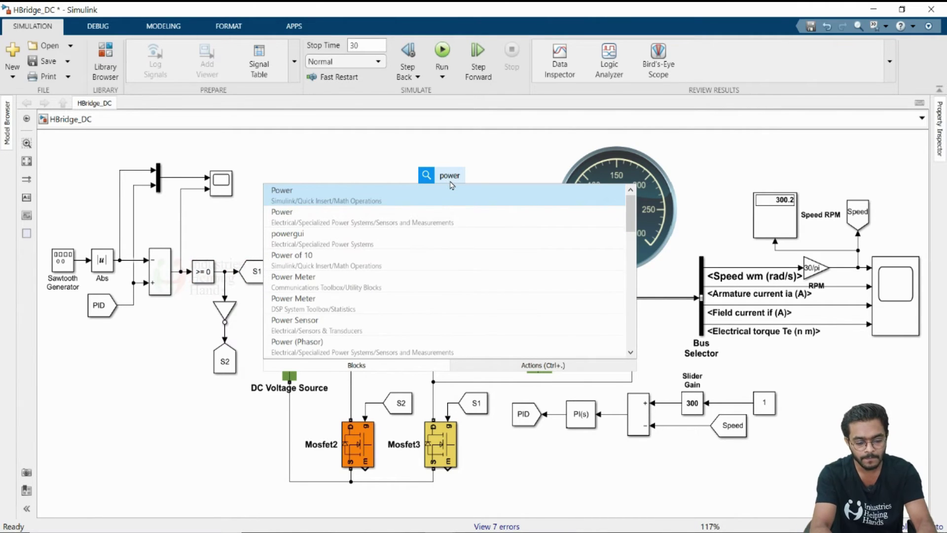
key(Down)
key(Down)
key(Return)
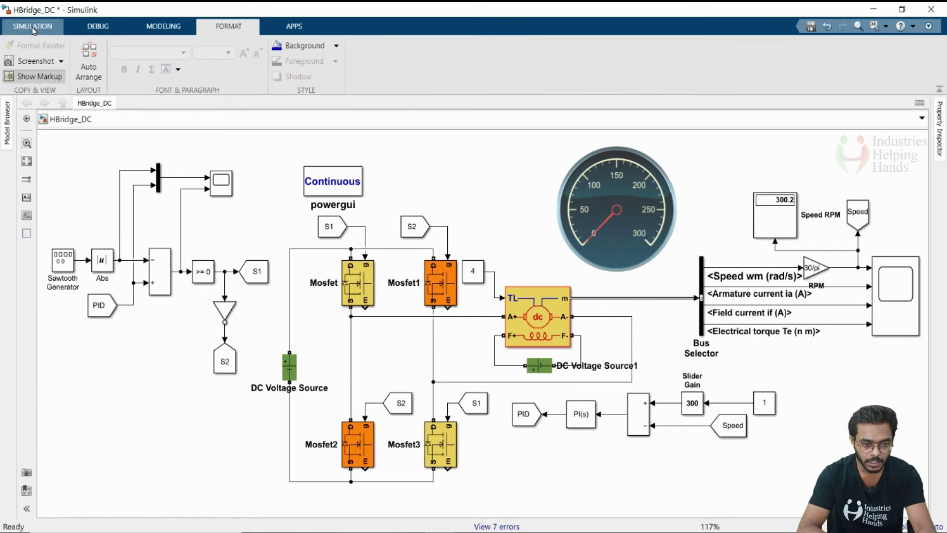
Step: Rerun the simulation and open the Scope showing speed near 300 with current and torque traces
click(33, 26)
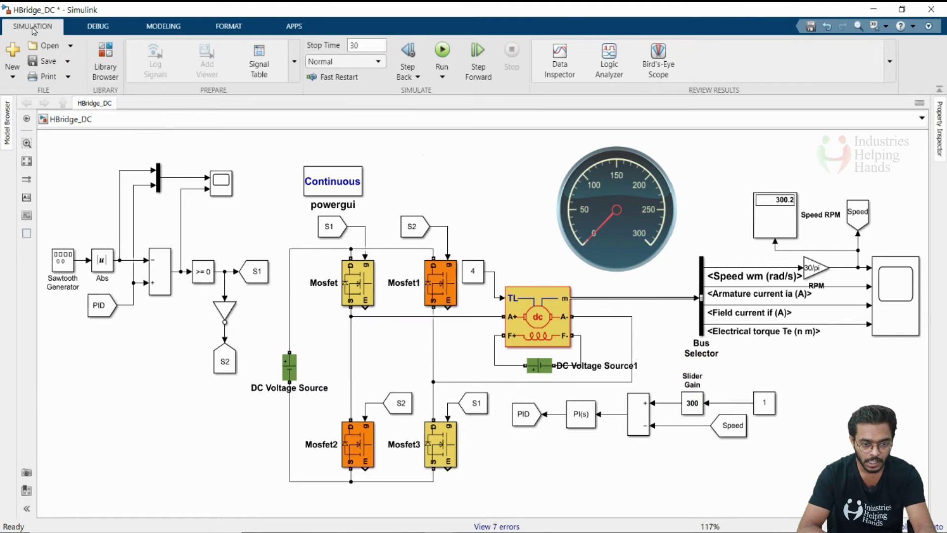
click(443, 51)
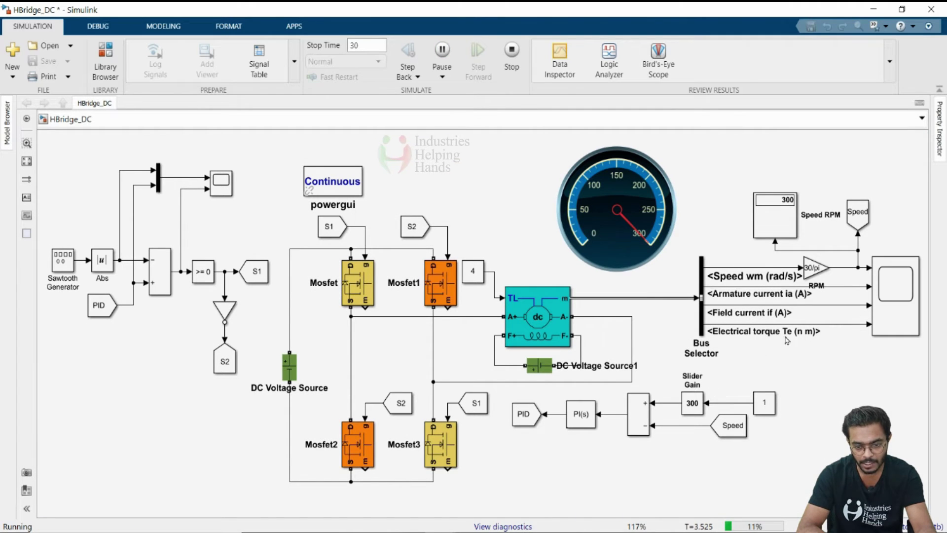
double_click(885, 301)
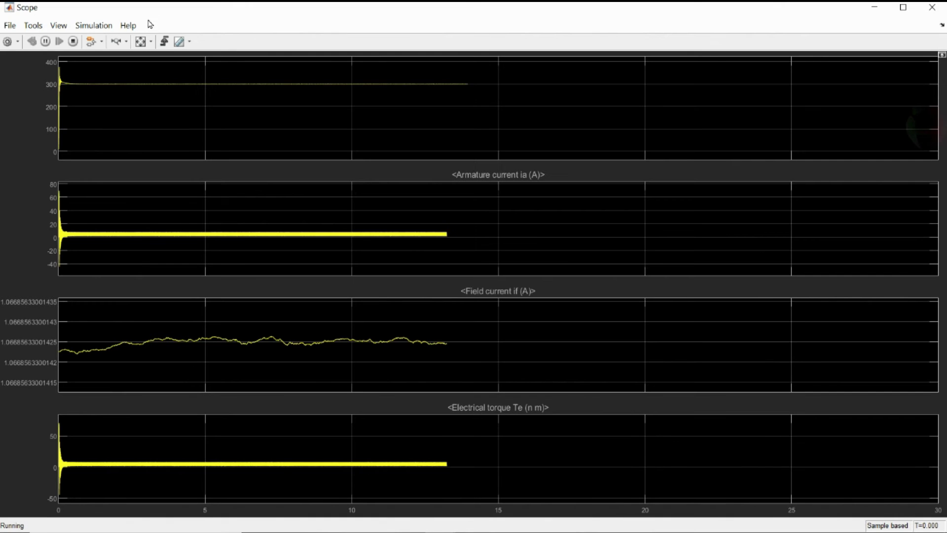
Step: Zoom the Scope traces into the first 0.2 s, rescale to 0–30 s, then close it
click(140, 42)
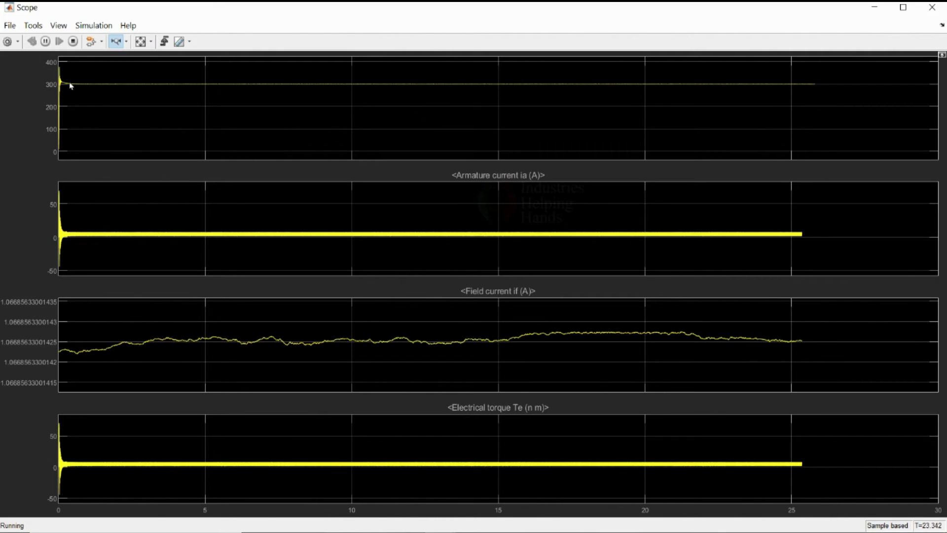
drag(65, 81, 77, 83)
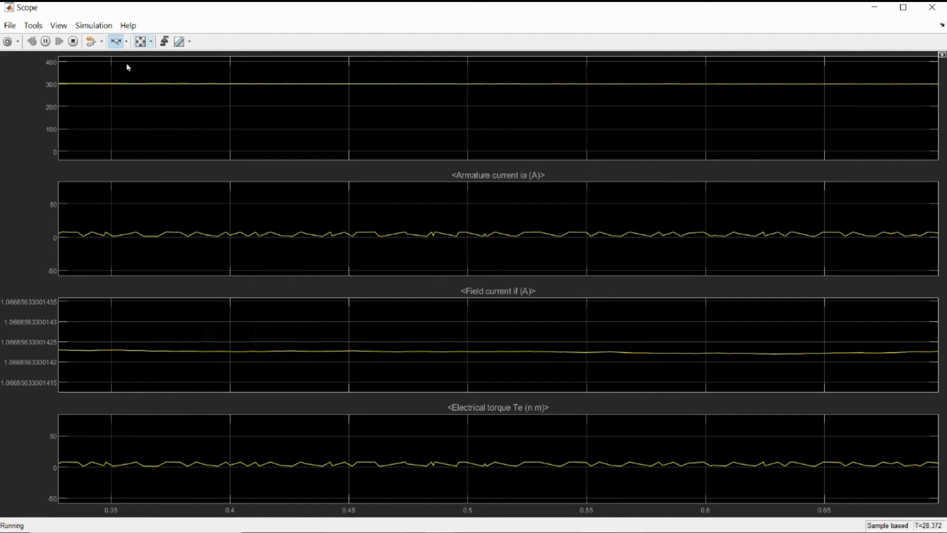
double_click(187, 103)
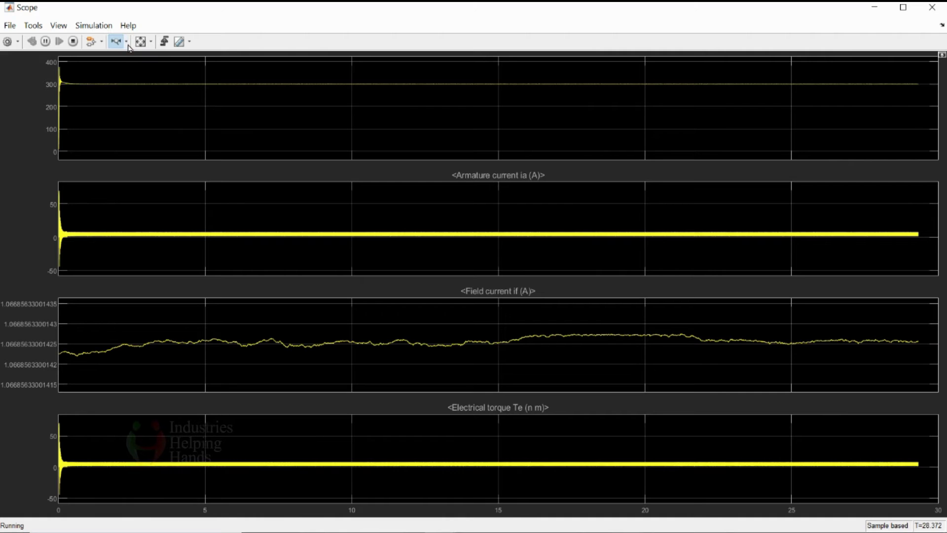
click(153, 112)
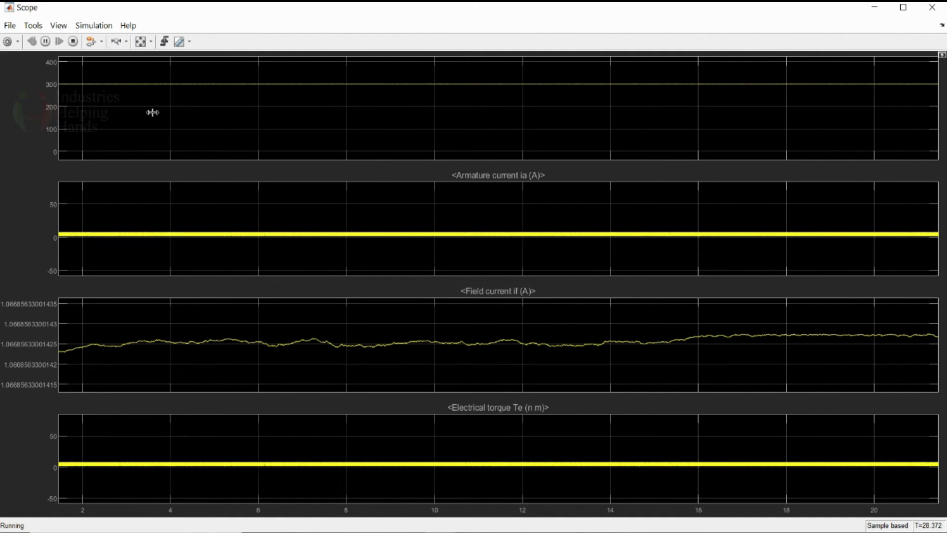
click(141, 42)
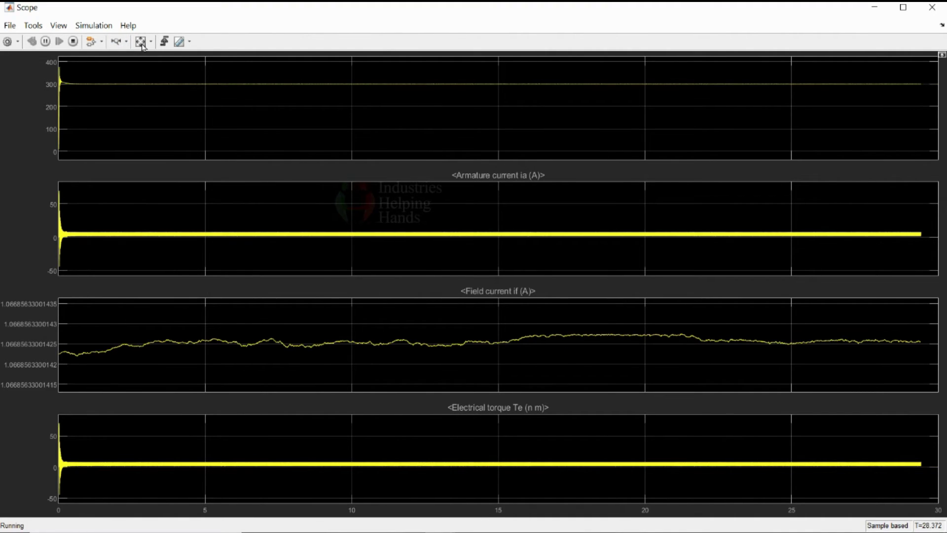
click(116, 42)
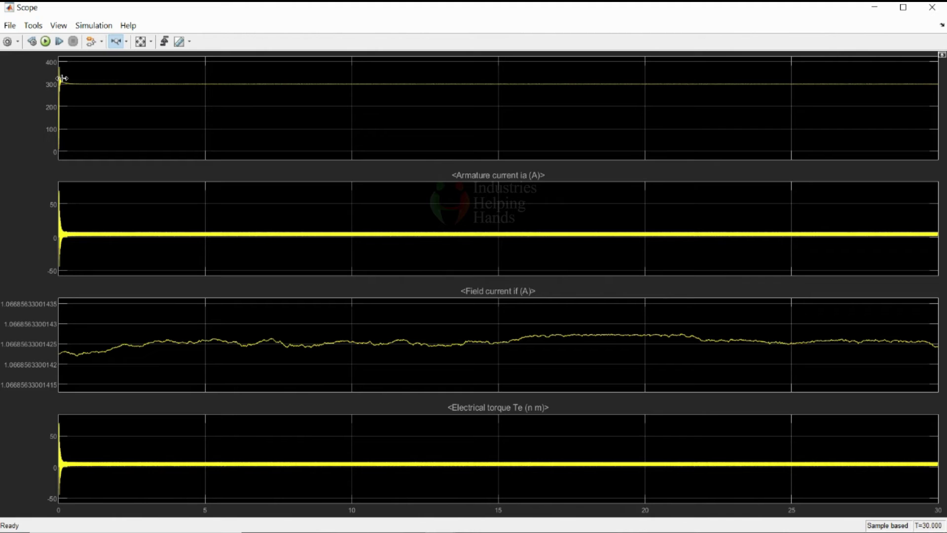
drag(47, 75, 48, 75)
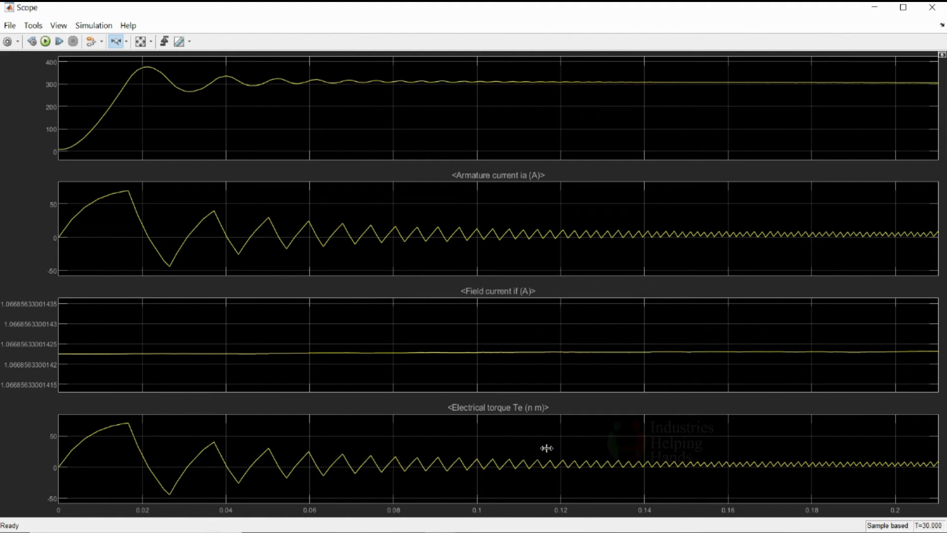
click(142, 45)
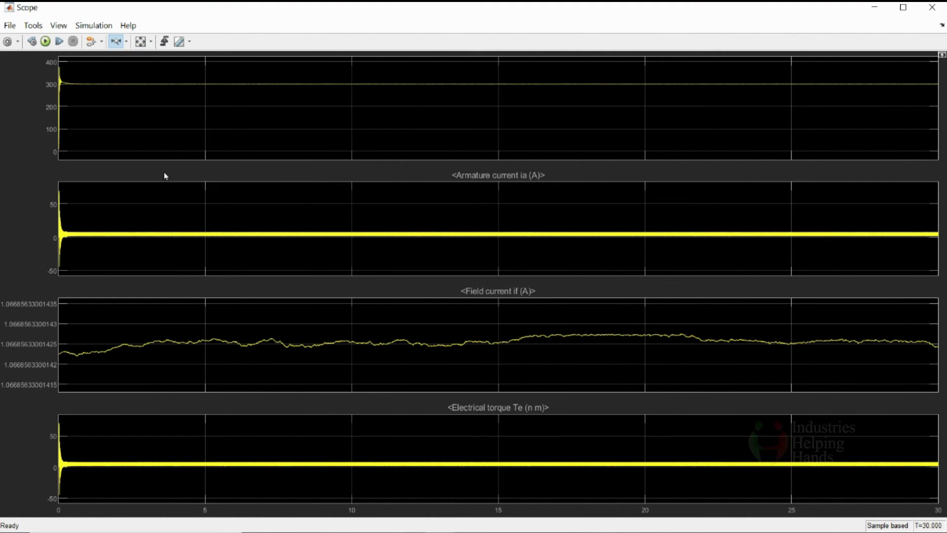
click(942, 11)
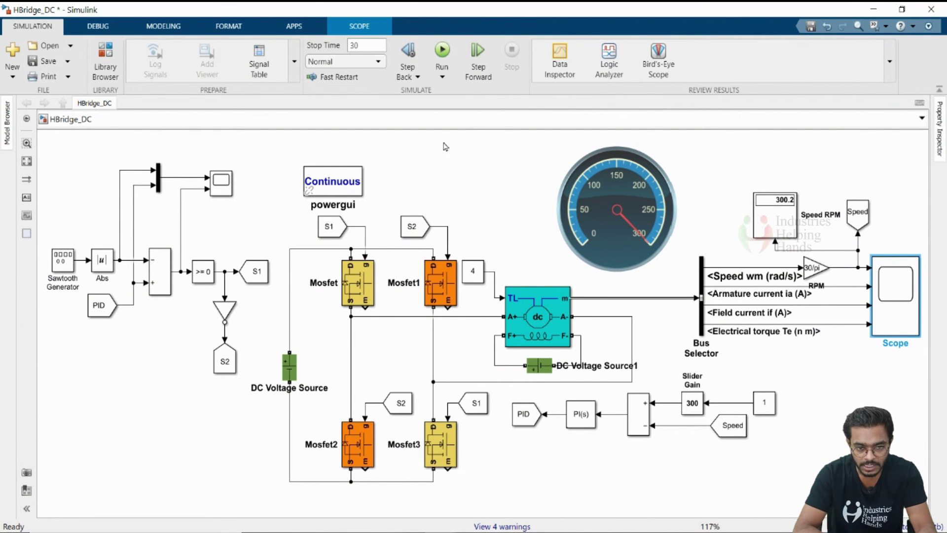
Step: Rerun the simulation, lowering the slider gain to 225 mid-run, then open the Scope
click(440, 51)
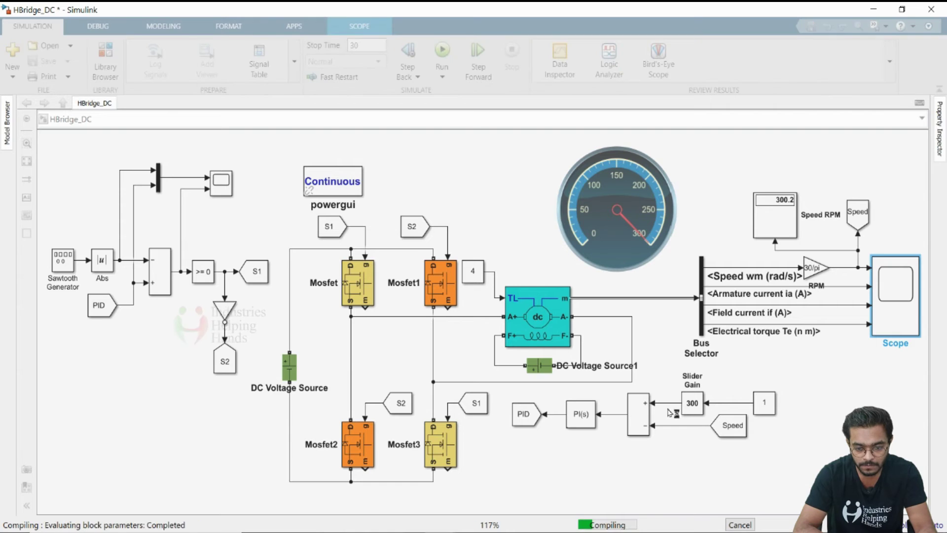
double_click(692, 403)
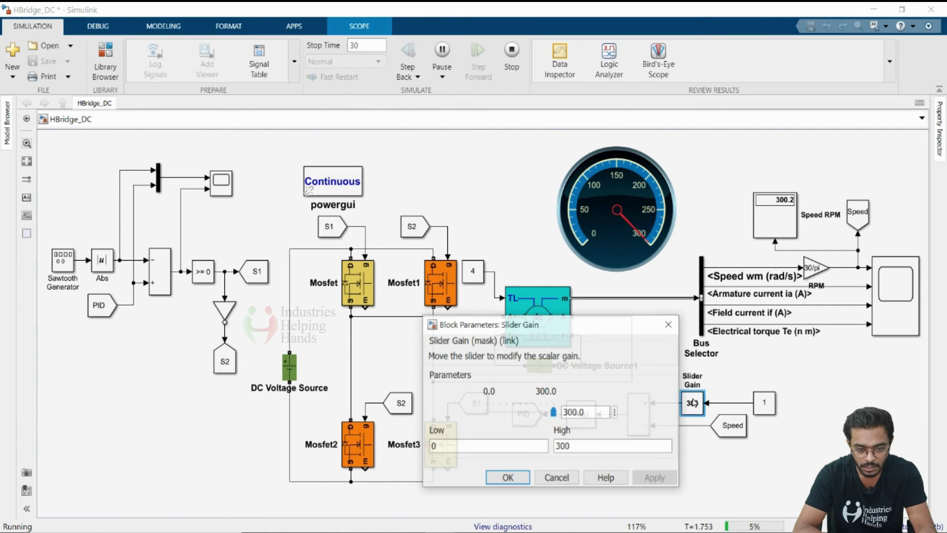
mouse_move(553, 412)
mouse_down()
mouse_move(502, 416)
mouse_move(554, 412)
mouse_up()
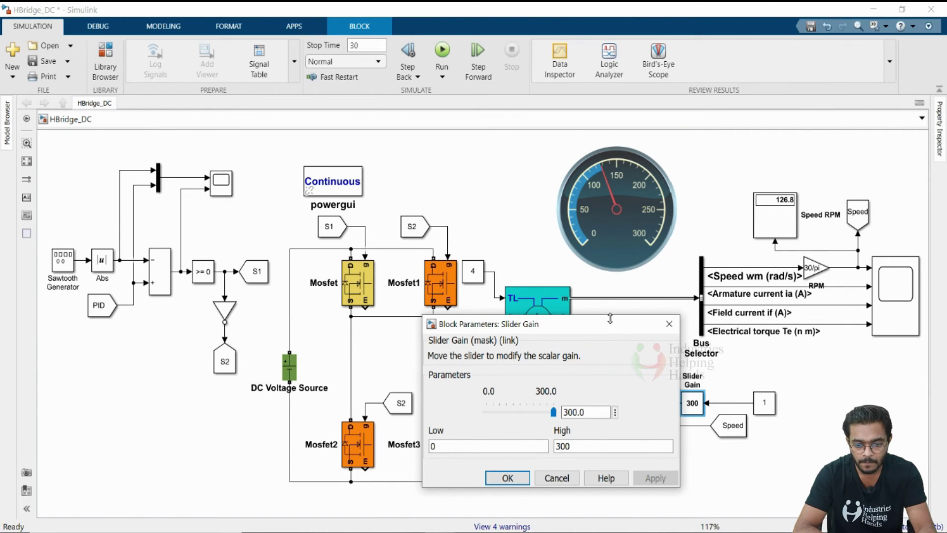
click(881, 289)
double_click(881, 289)
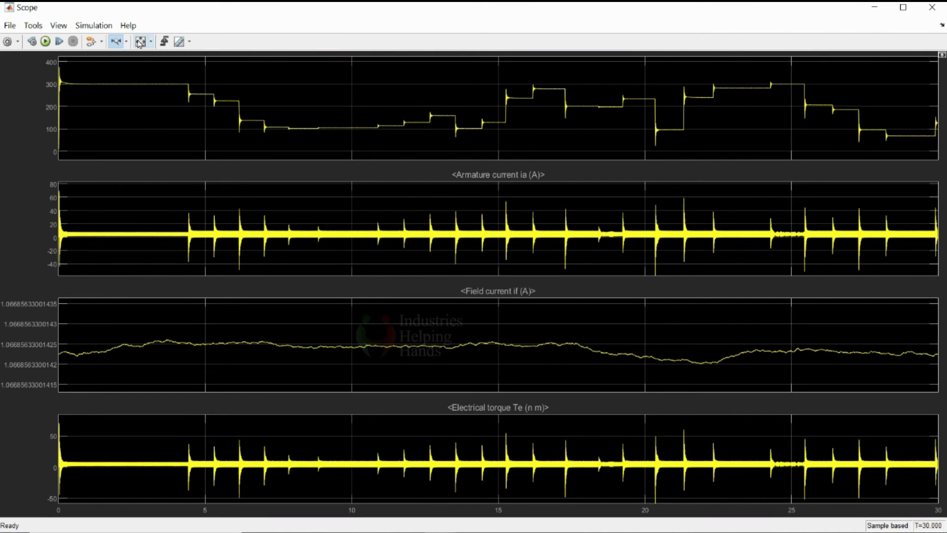
Step: Autoscale the Scope plots, zoom the time axis, rescale to 0–30 s, and close it
click(140, 43)
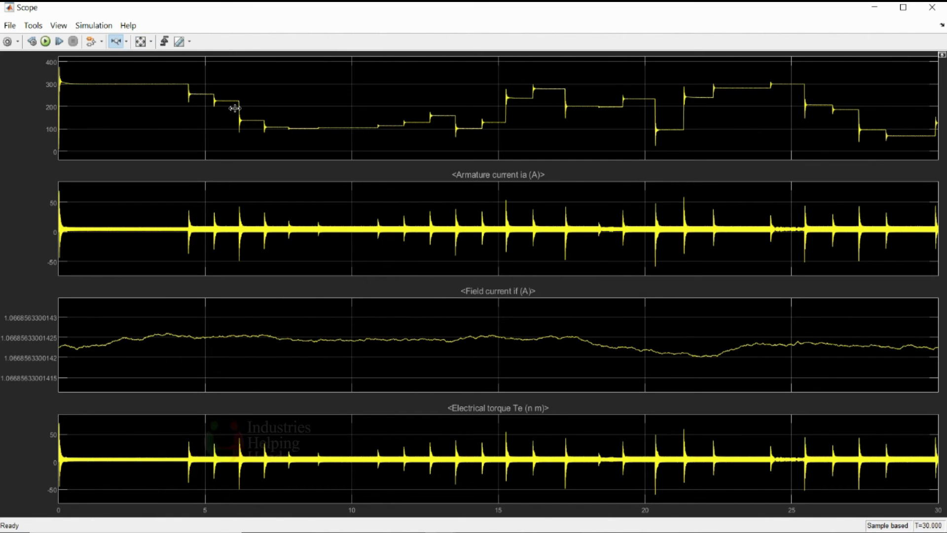
scroll(236, 108, up, 2)
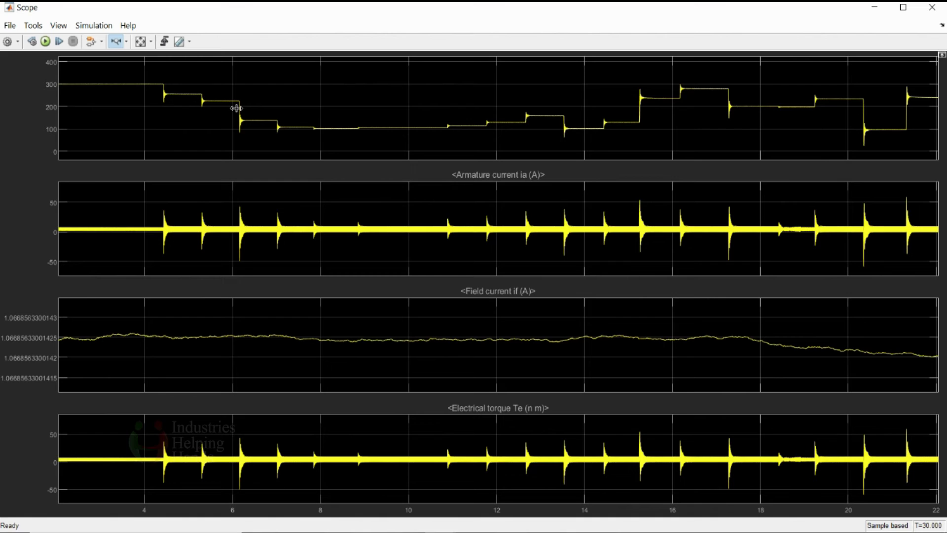
scroll(243, 108, up, 2)
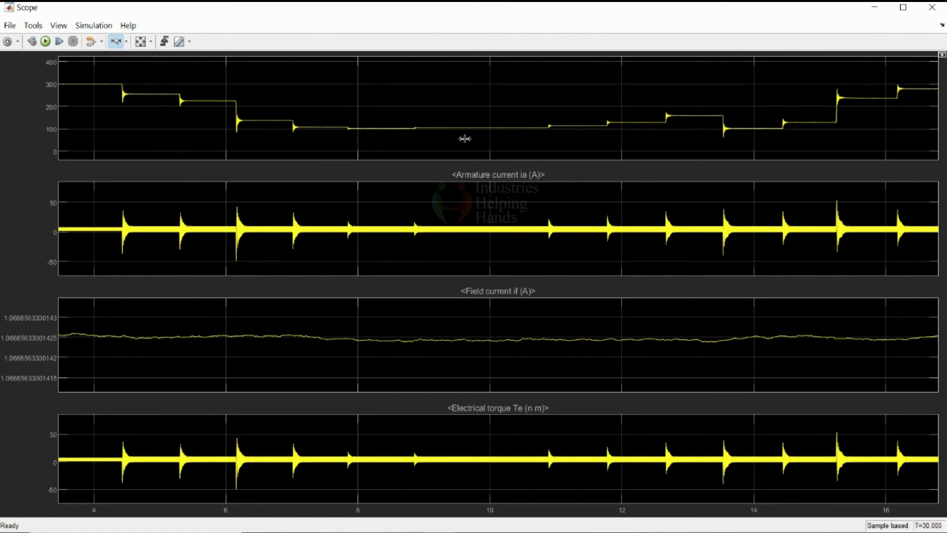
click(141, 43)
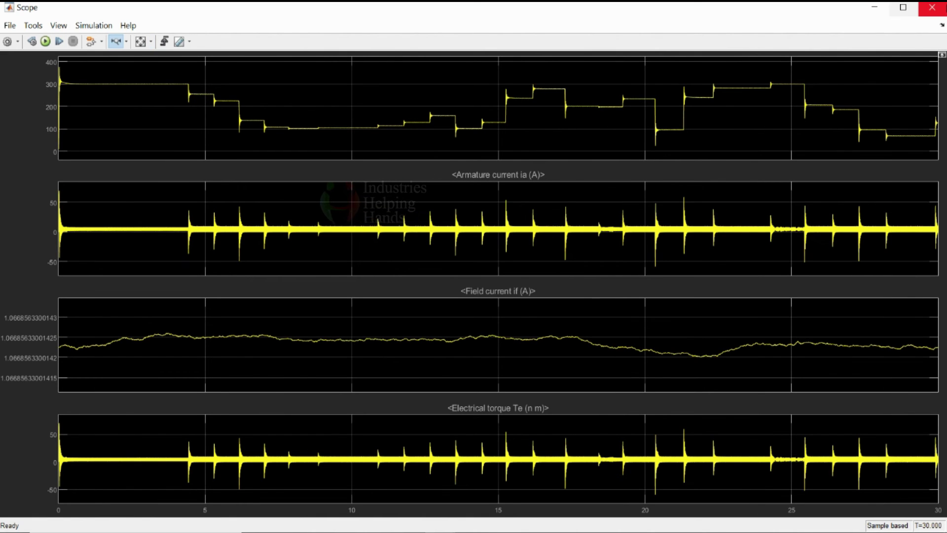
click(942, 8)
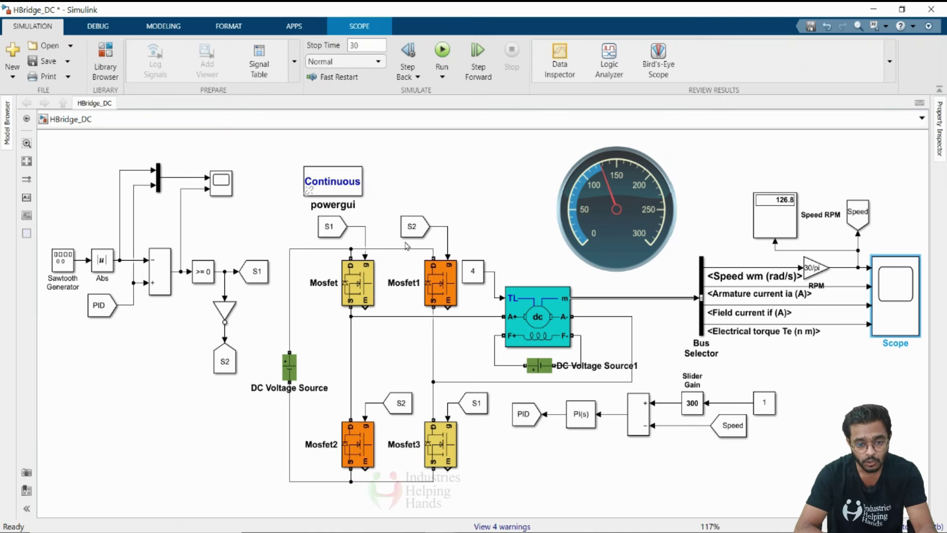
Step: Open Scope1 maximized and change its axes-scaling option to show the 0–30 s spike traces
click(623, 268)
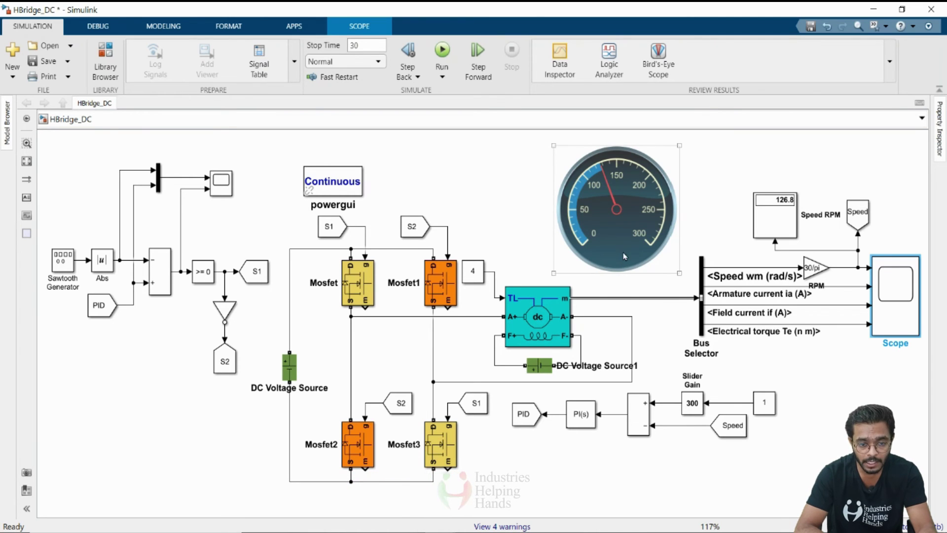
click(515, 173)
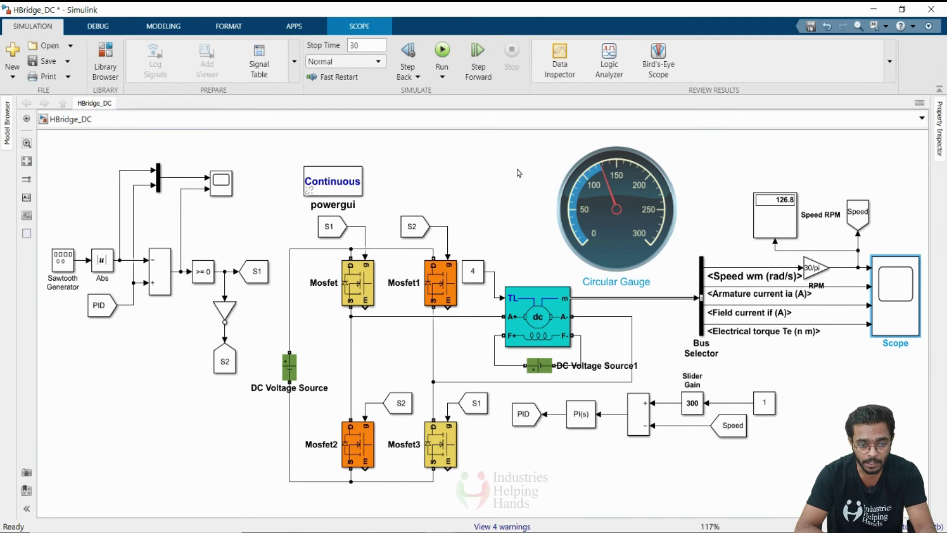
double_click(222, 183)
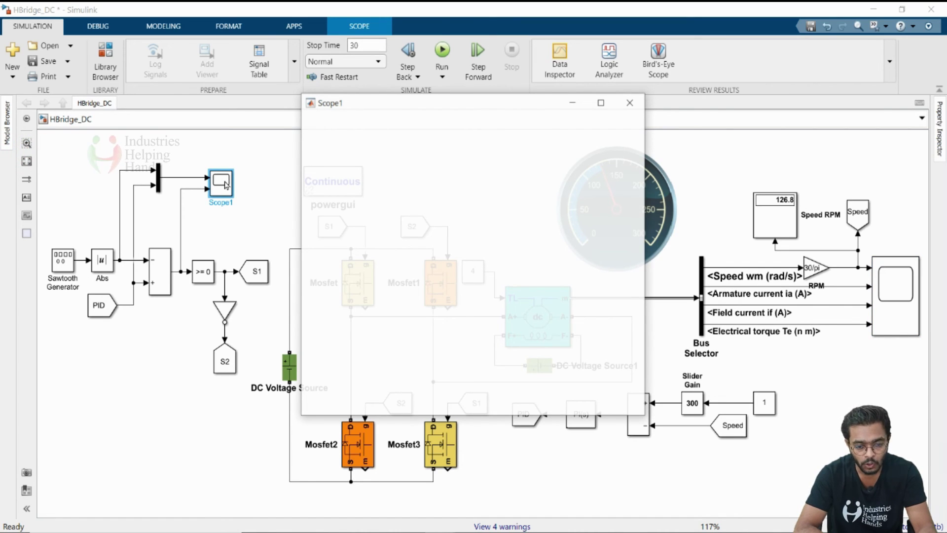
key(super+Up)
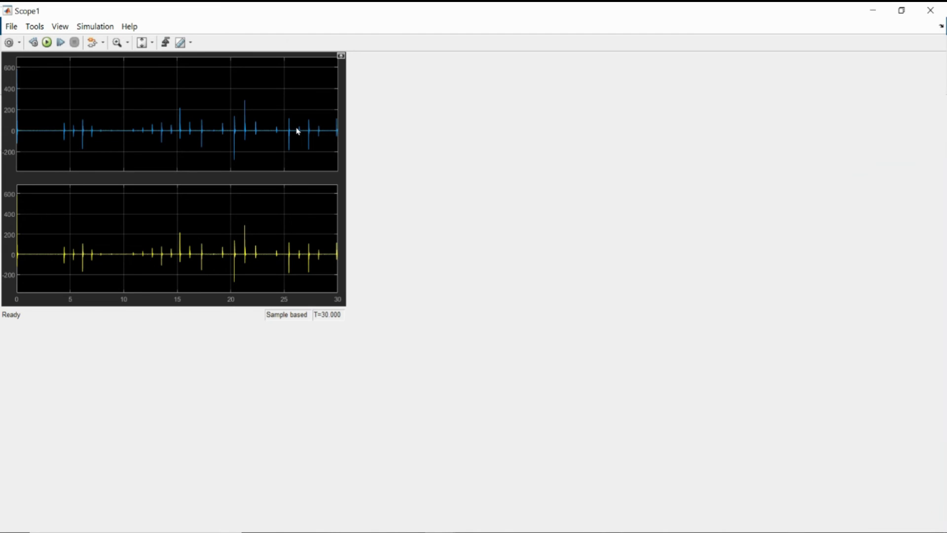
click(152, 42)
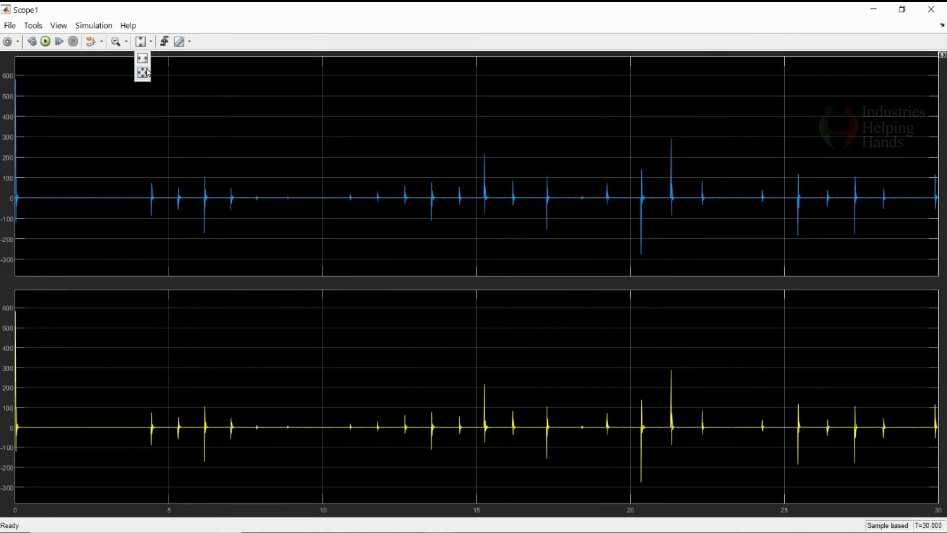
click(147, 72)
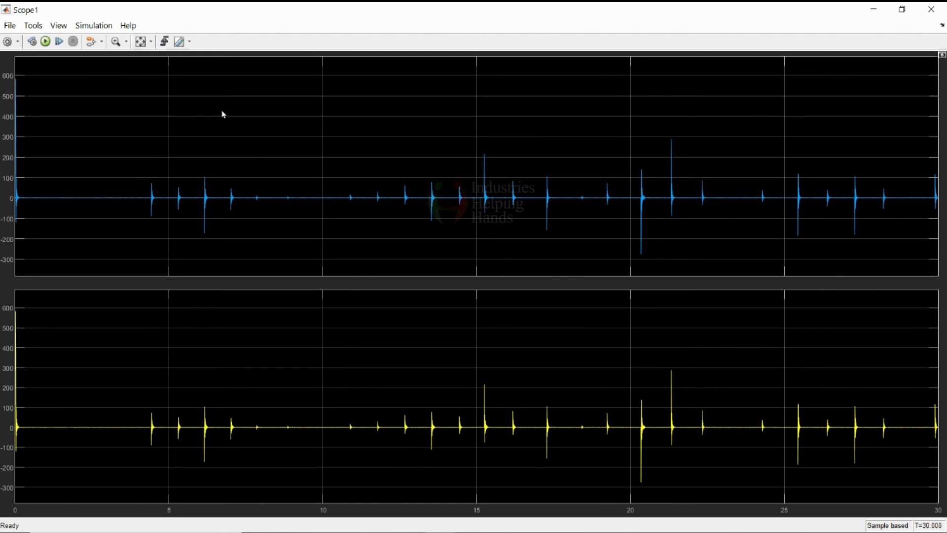
click(58, 25)
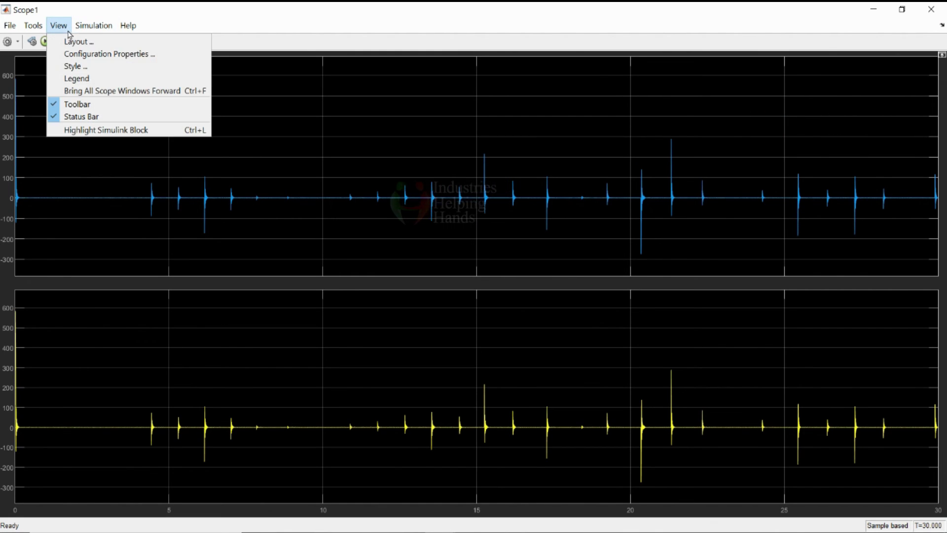
Step: Turn on Scope1 legends, toggle the PID Controller trace off and on, close Scope1, and save
click(96, 78)
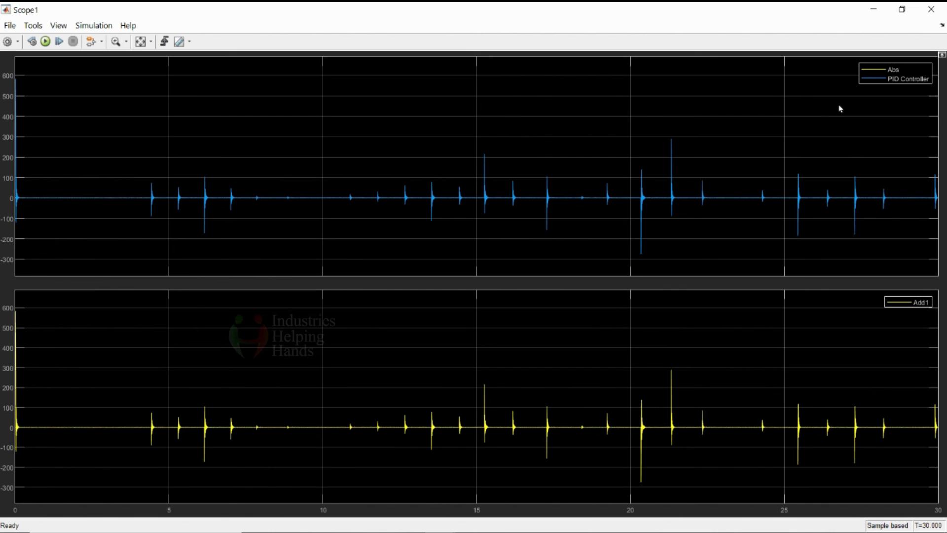
click(907, 80)
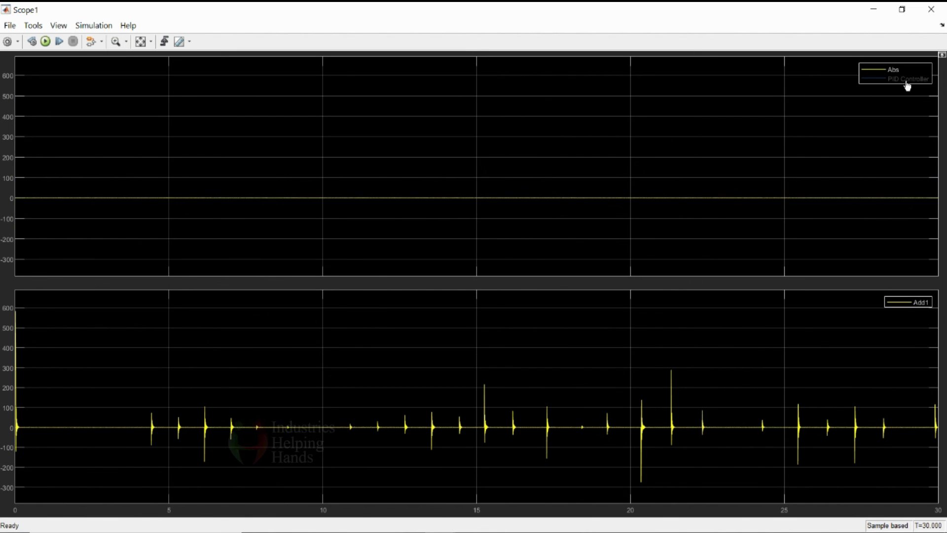
click(907, 80)
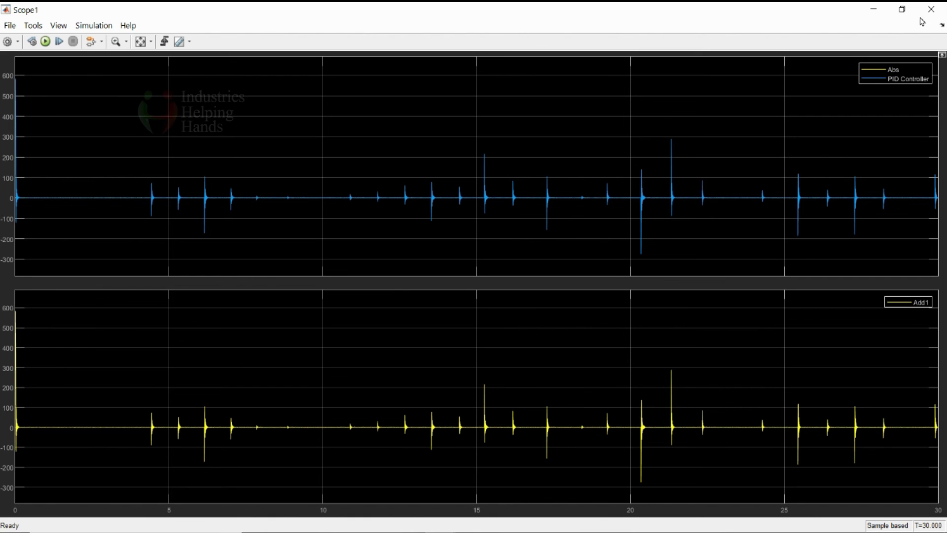
click(939, 13)
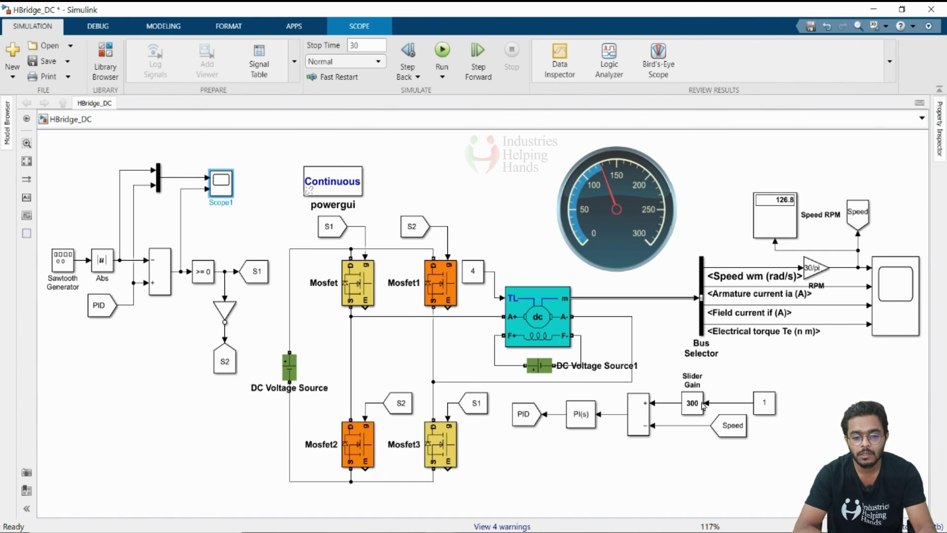
click(46, 65)
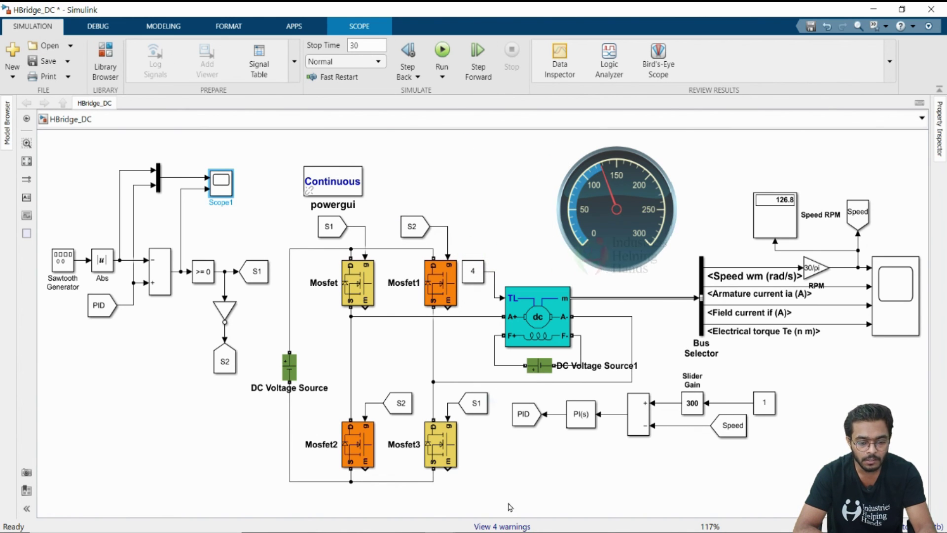